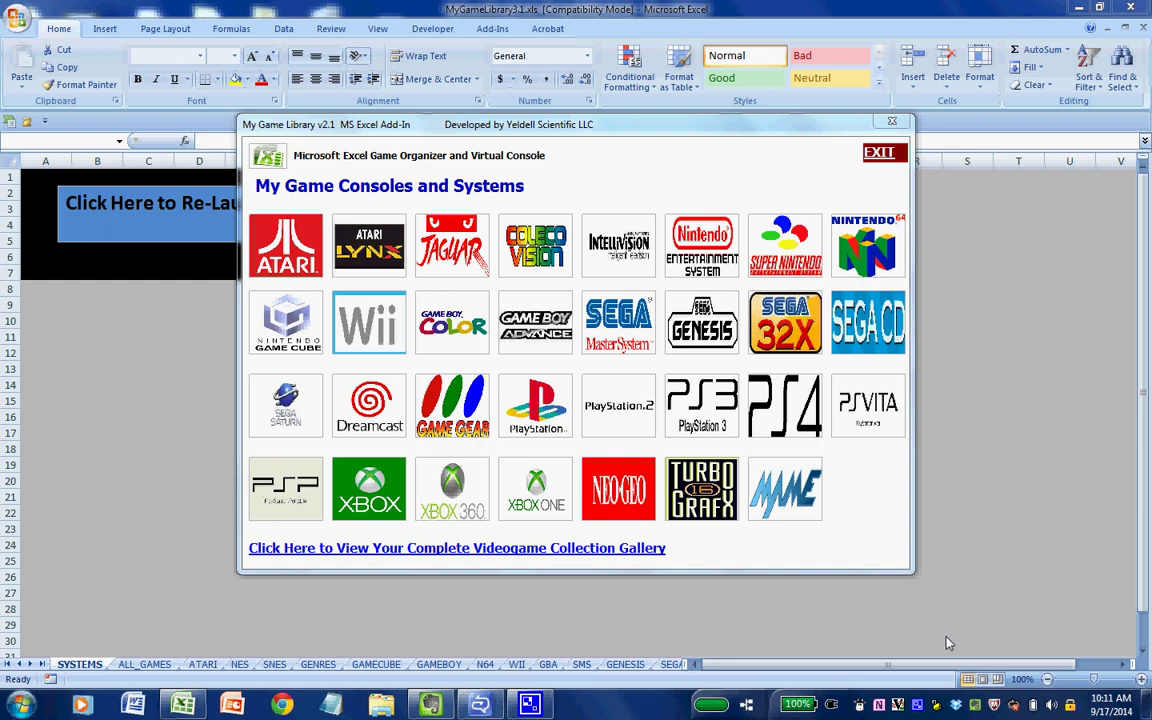
right_click(918, 705)
click(947, 673)
Step: Open the NES collection and view the entries for Baseball stars, Blades of Steel, Bubble Bobble, Castlevania and Contra
click(690, 262)
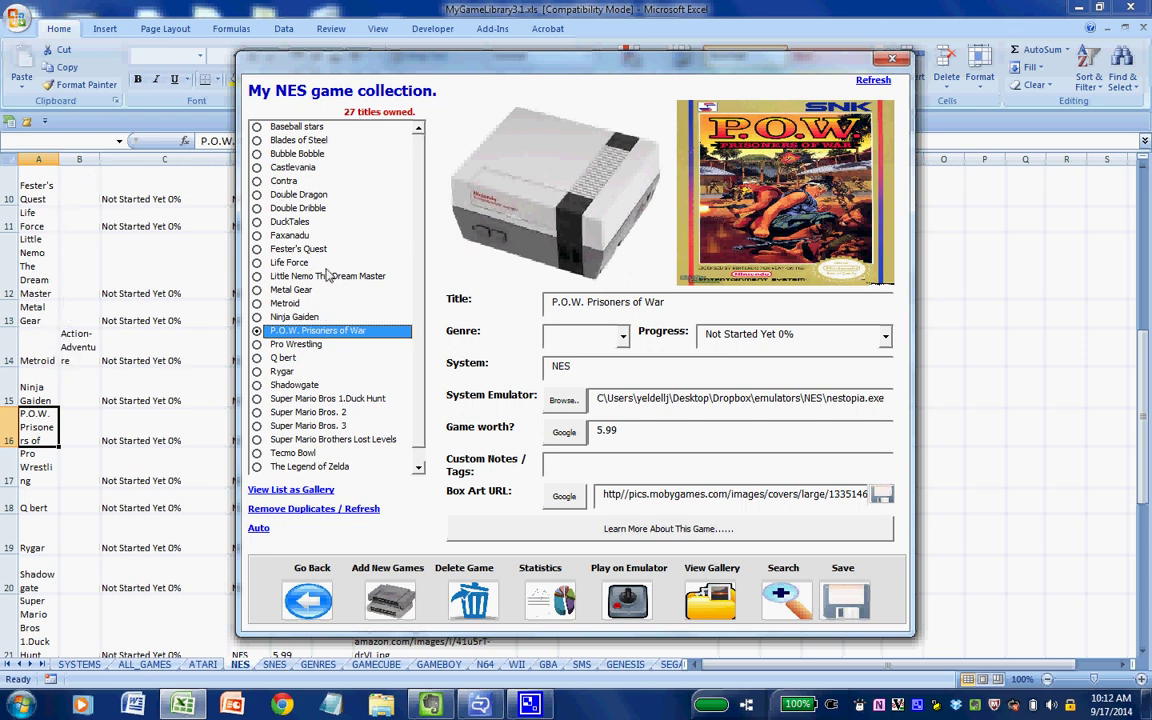
click(292, 126)
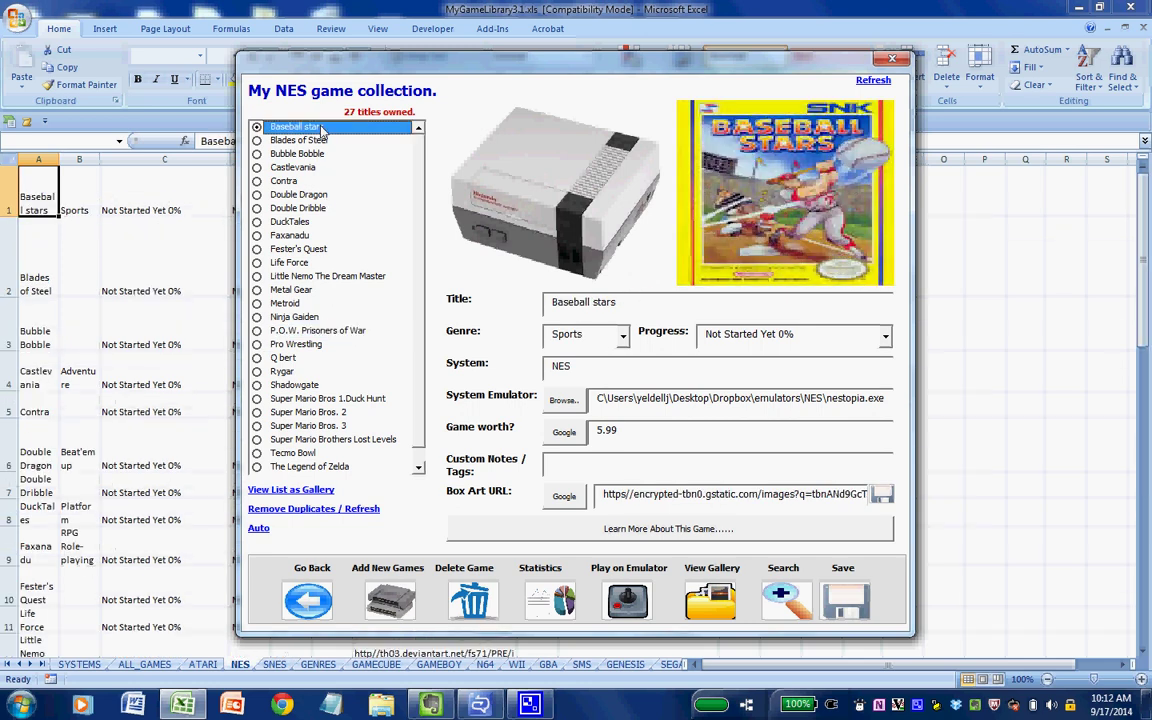
click(294, 140)
click(325, 153)
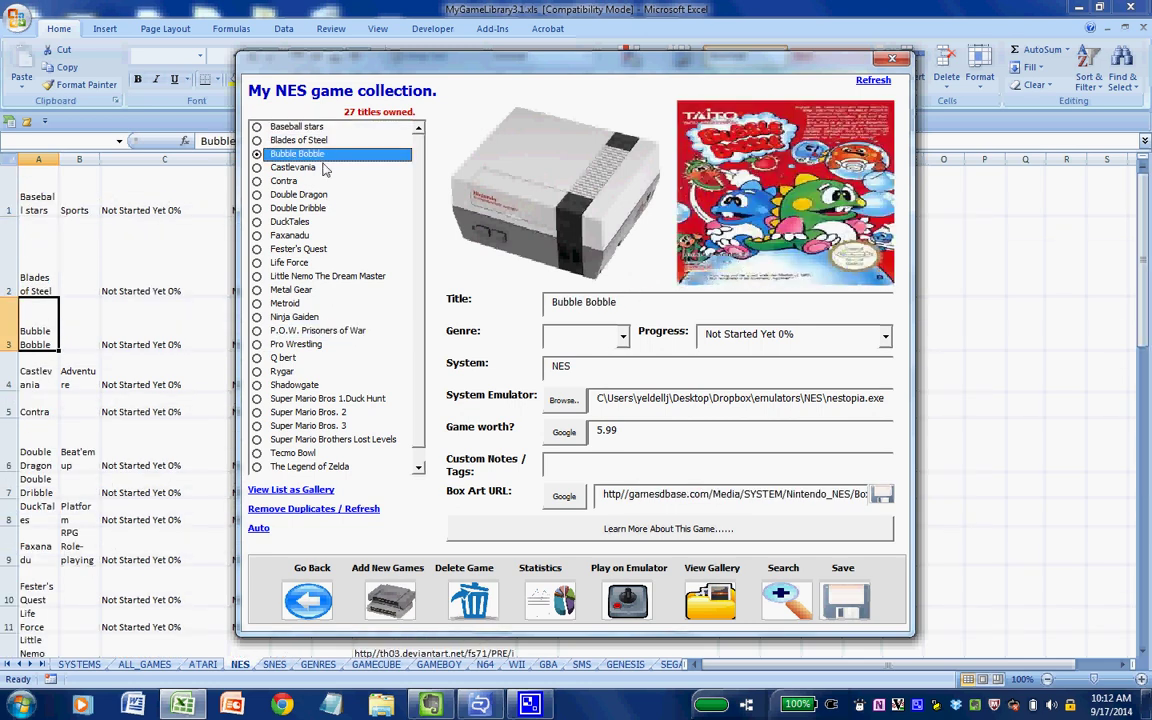
click(326, 167)
click(323, 182)
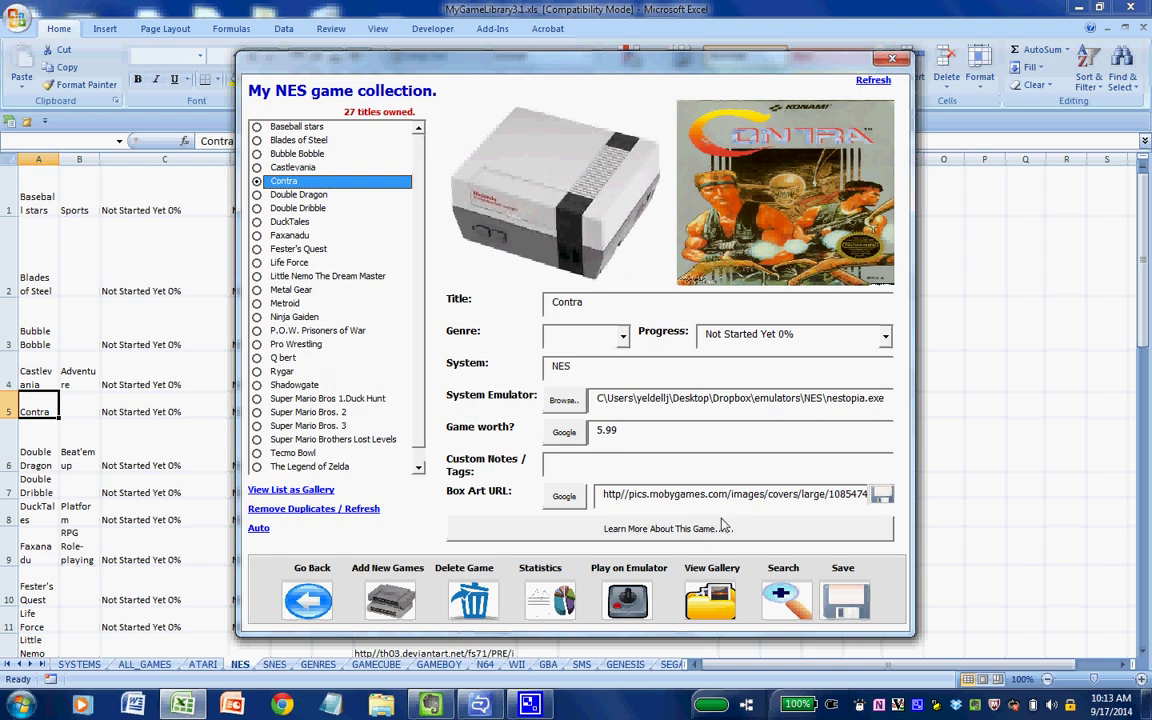
Step: Run a free text search for "metroid" in the NES collection, view the matching box art and close the game shelf
click(782, 602)
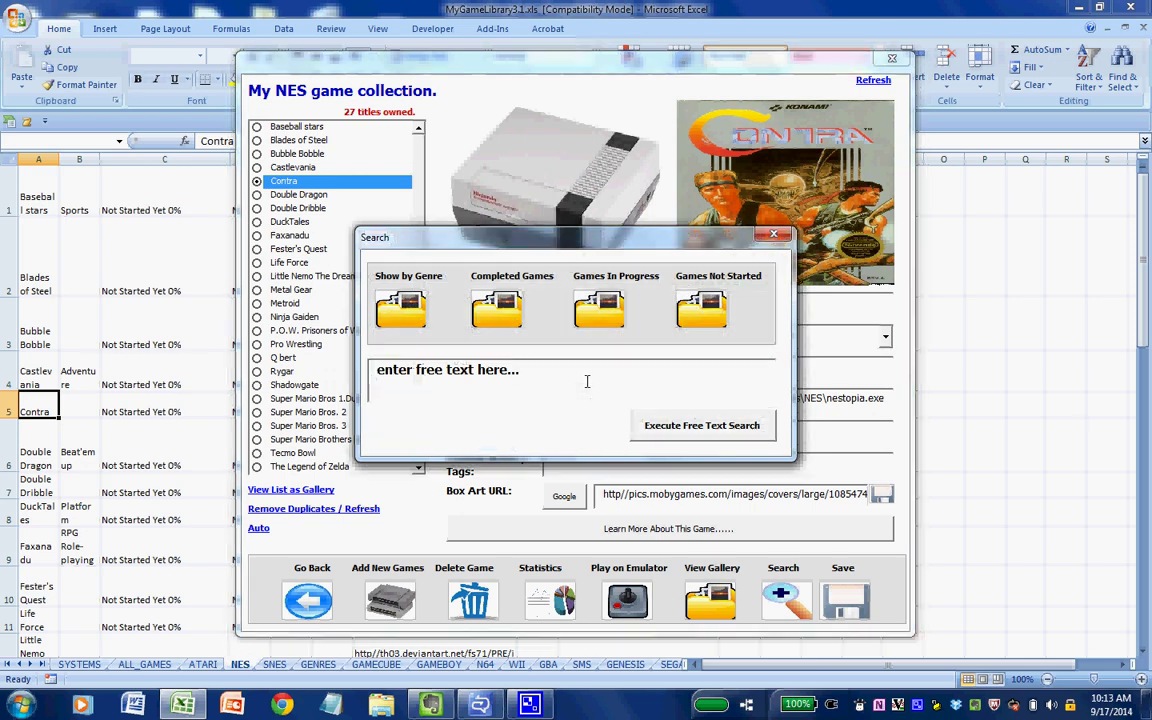
text(metroid)
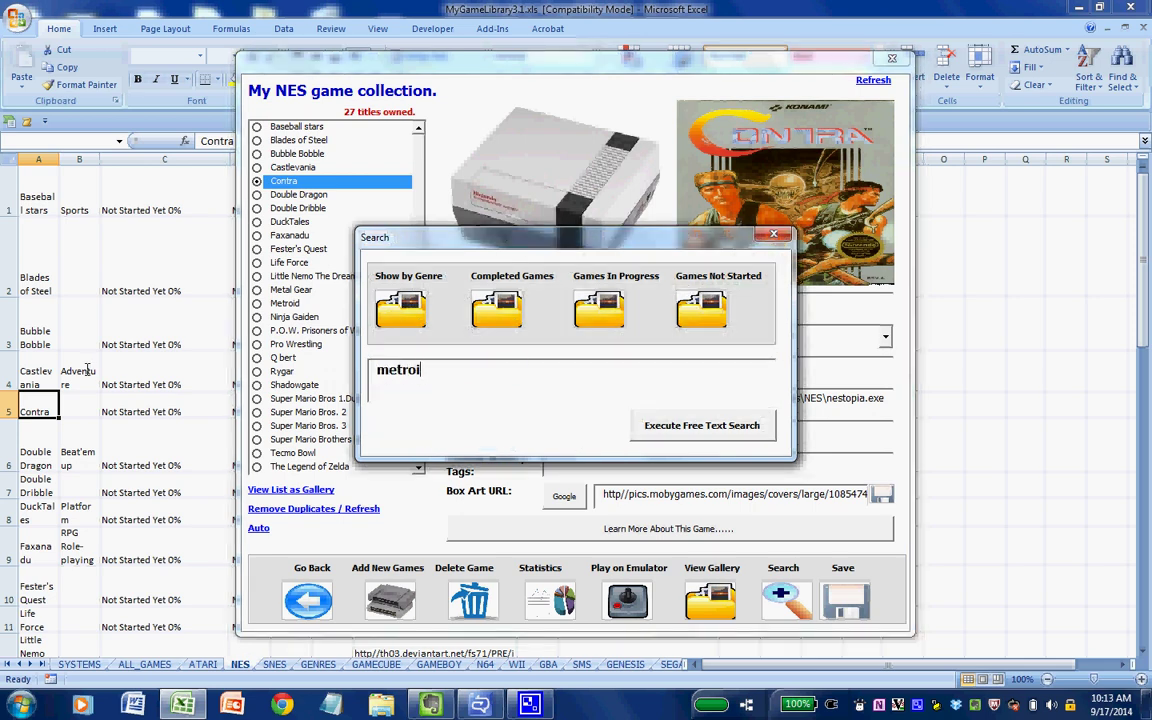
click(700, 425)
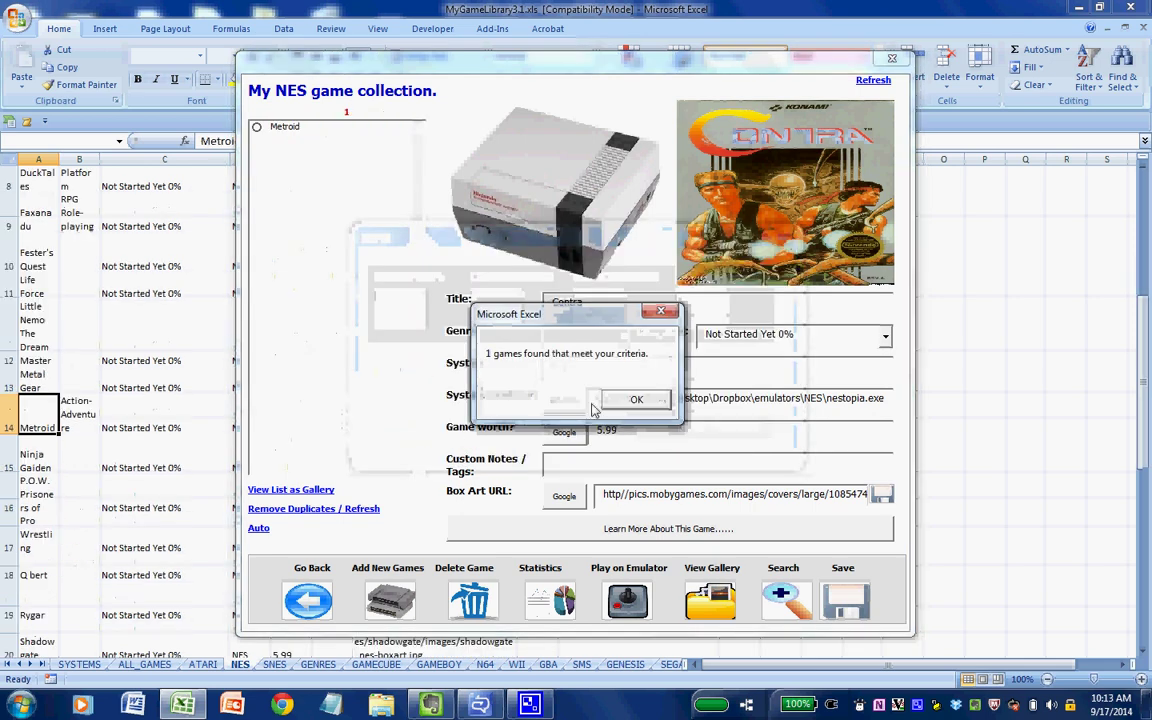
click(636, 401)
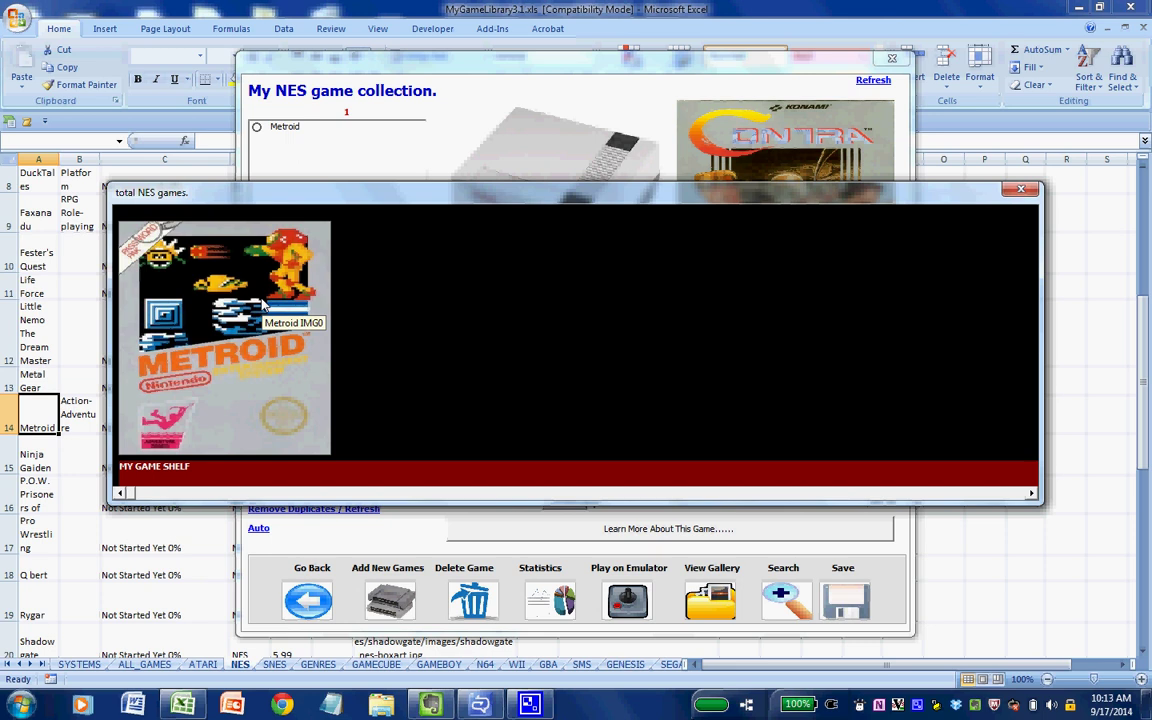
click(1020, 190)
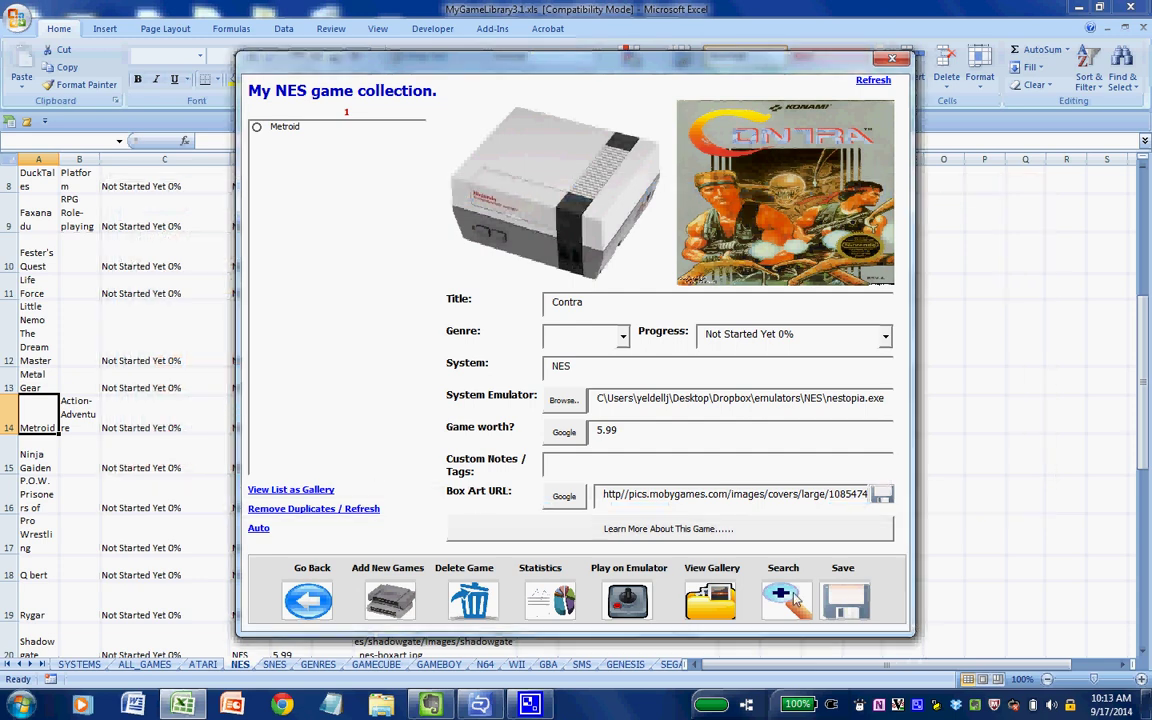
right_click(916, 704)
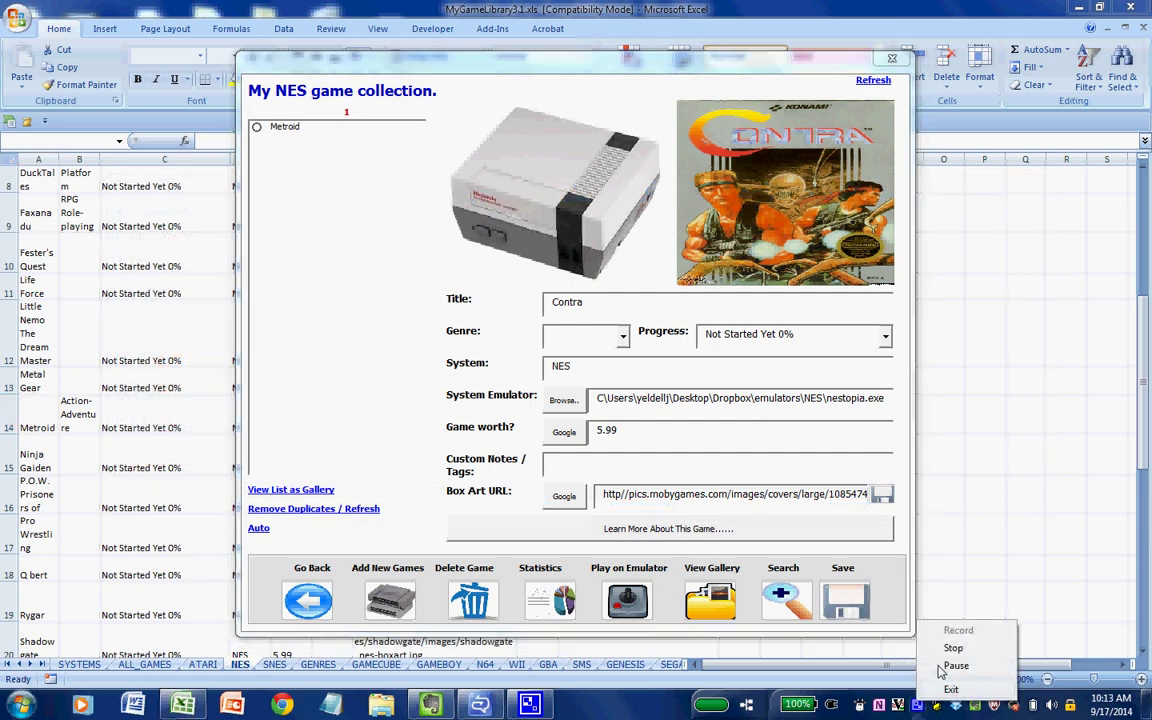
click(951, 665)
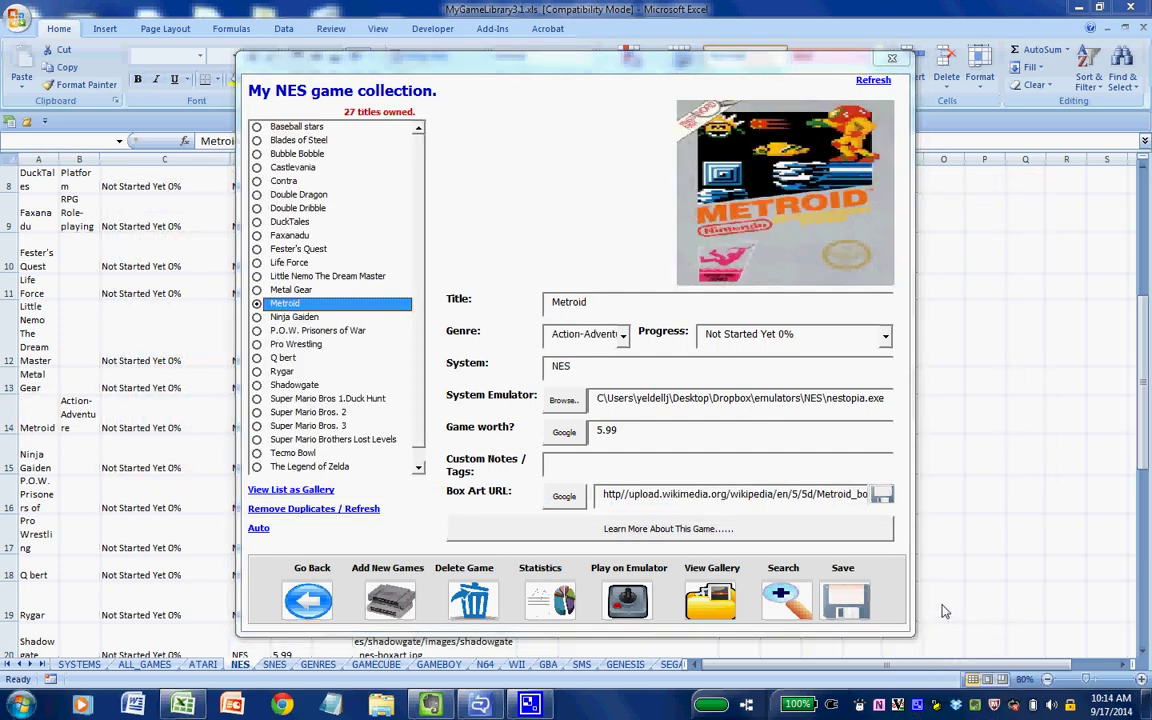
Step: Open the NES statistics, review the total games, incomplete games and genres, and close the report
click(519, 577)
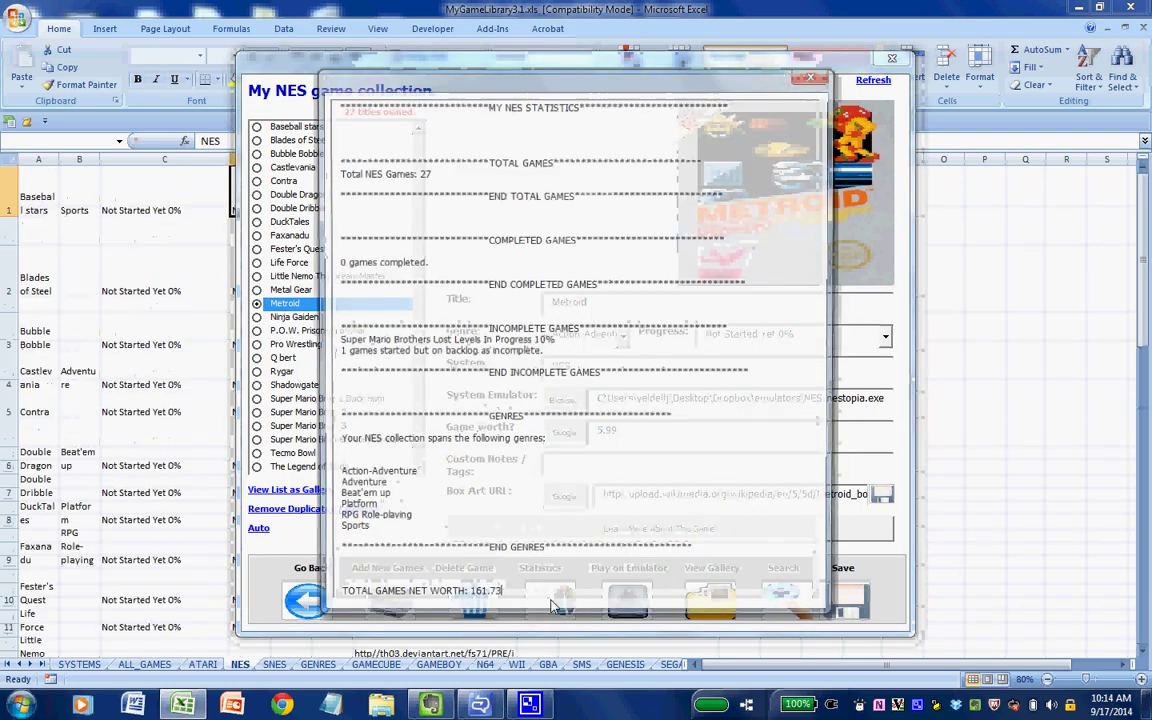
click(447, 174)
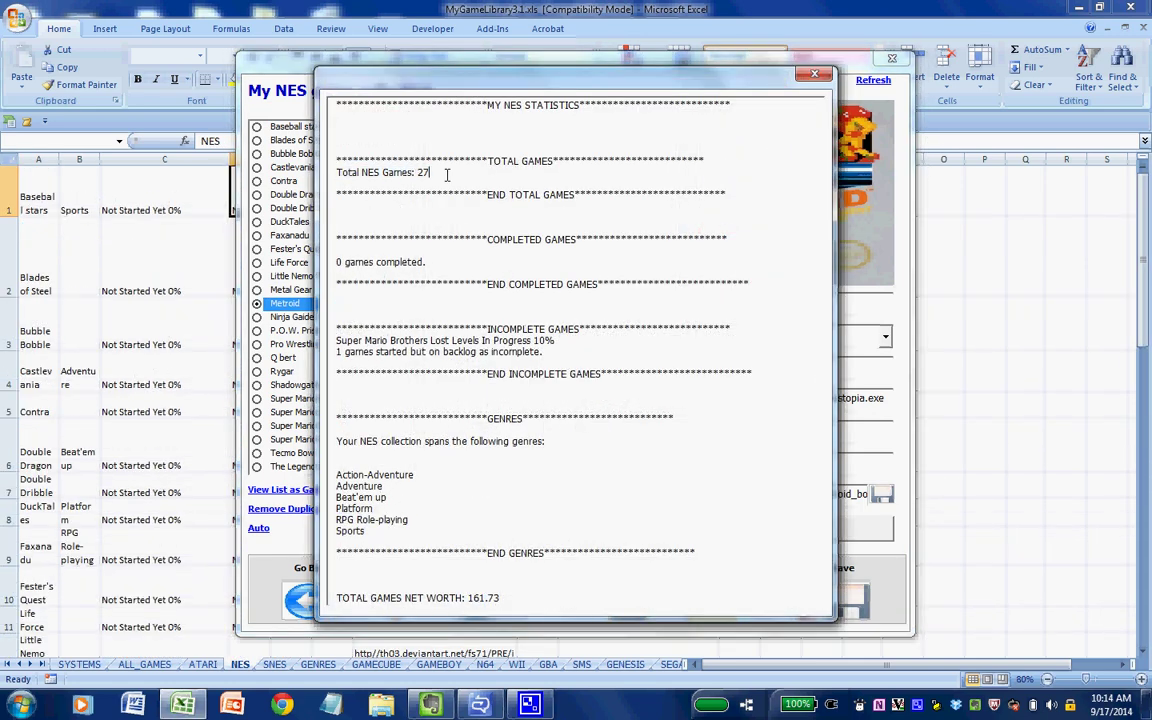
click(563, 354)
drag(366, 532, 328, 482)
click(348, 447)
click(816, 76)
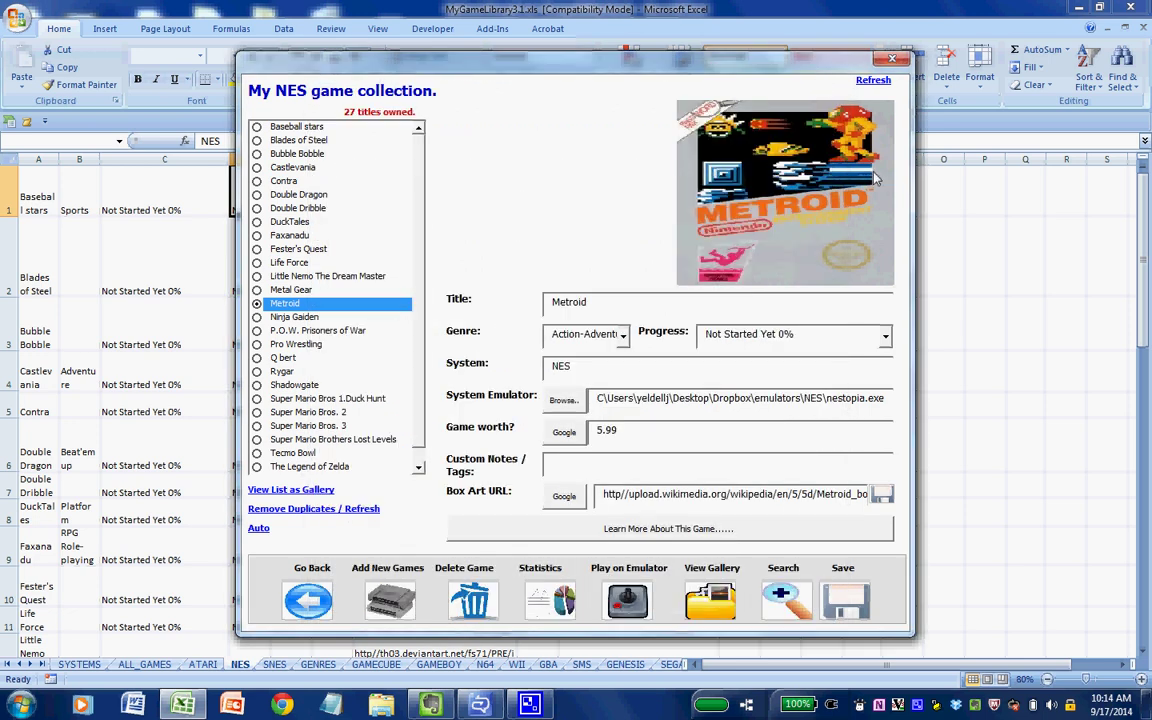
right_click(920, 705)
click(940, 642)
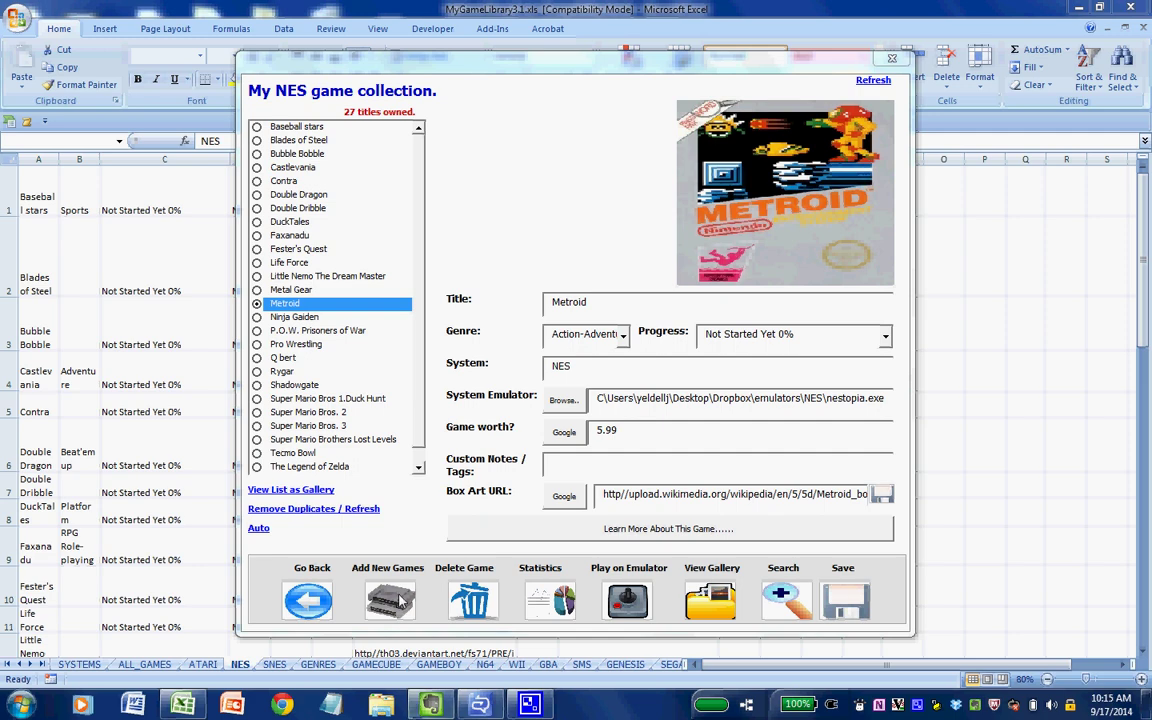
Step: Add Galaga to the NES collection as a new single entry and save it
click(360, 545)
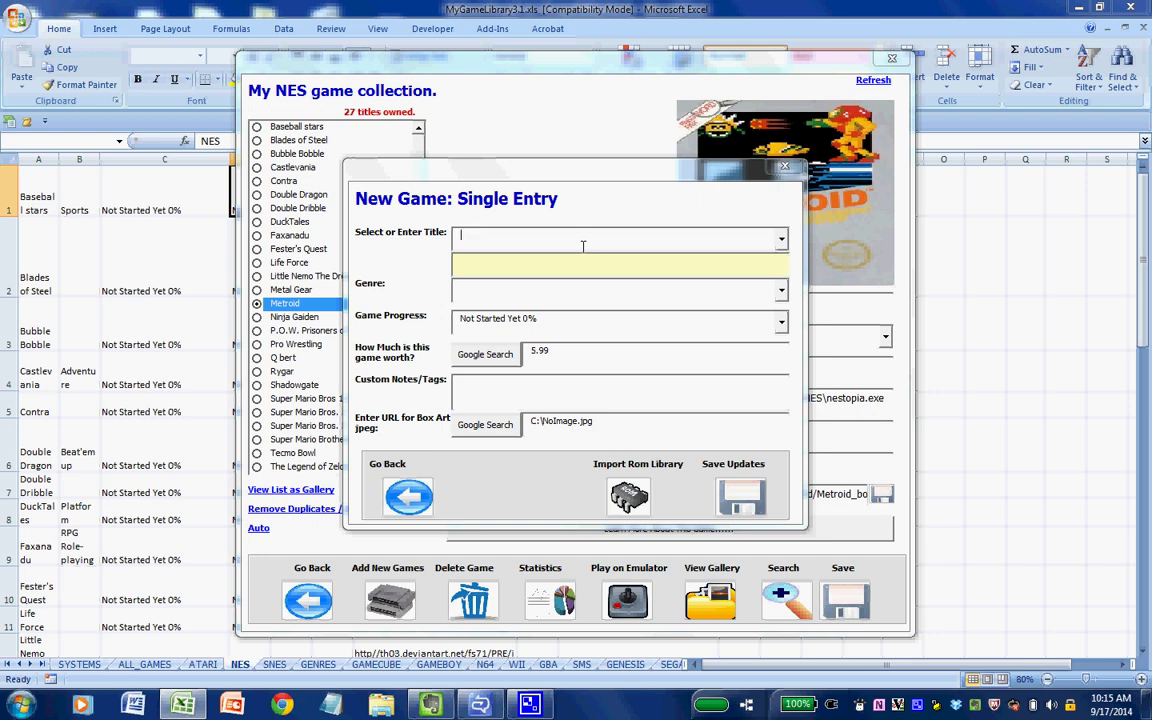
text(Ga)
click(781, 238)
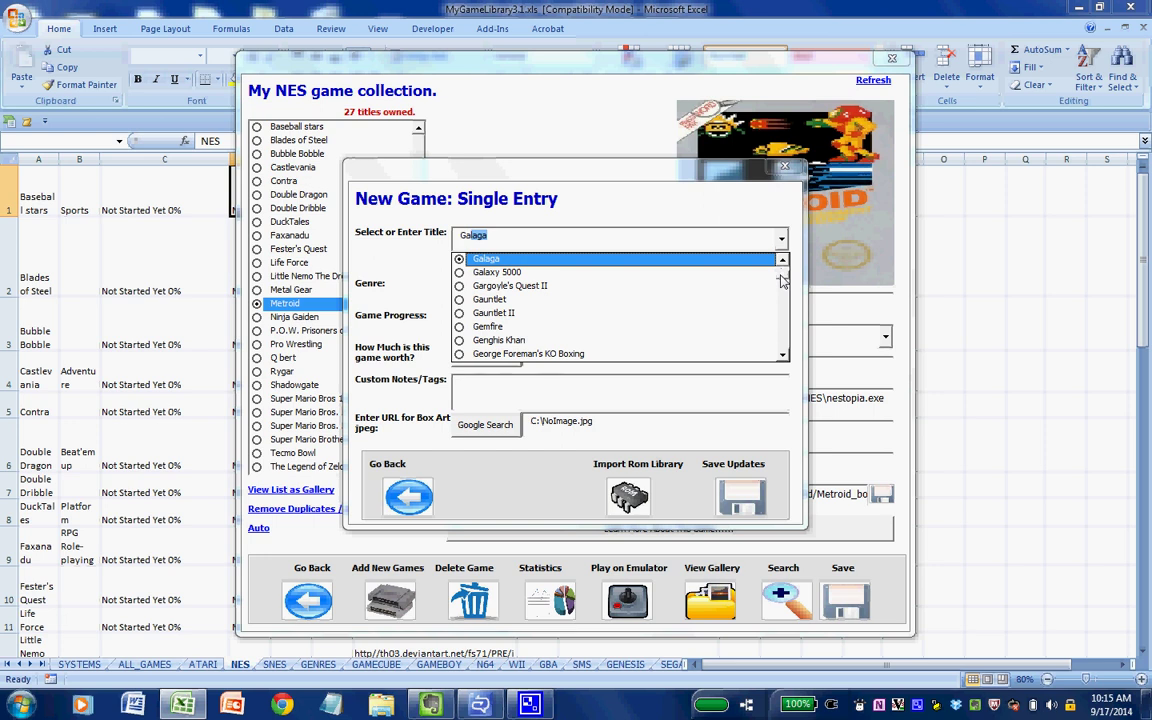
scroll(783, 281, down, 15)
scroll(783, 285, up, 15)
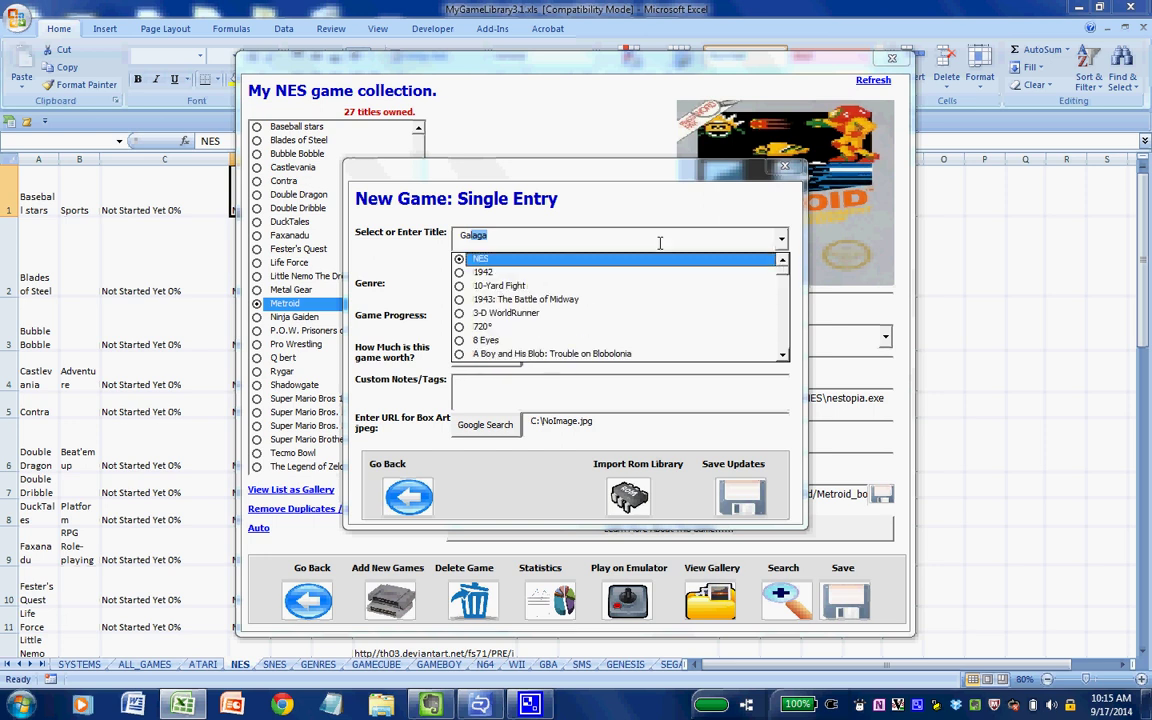
click(586, 237)
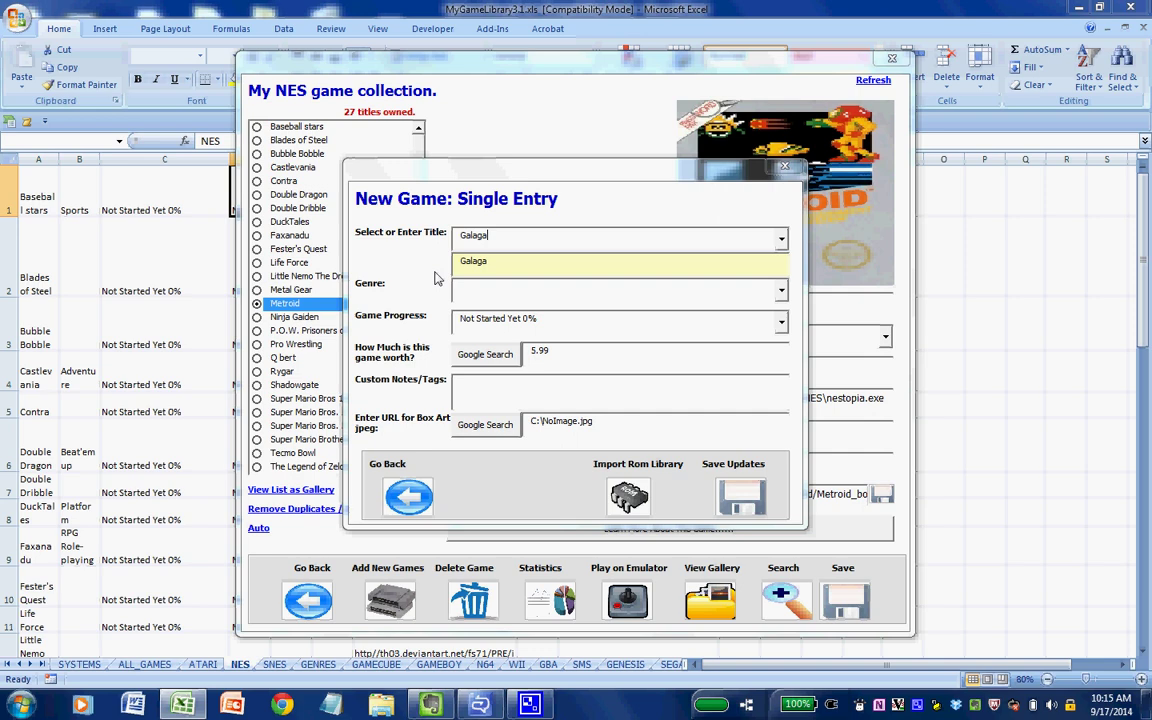
click(741, 500)
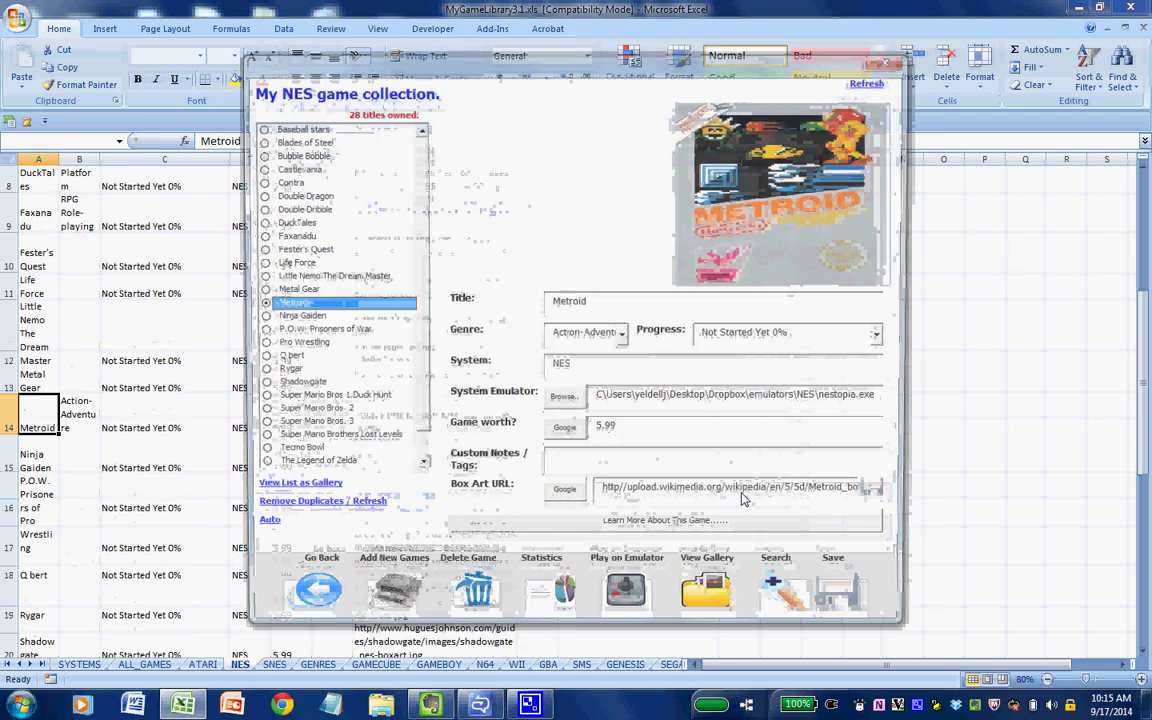
right_click(922, 702)
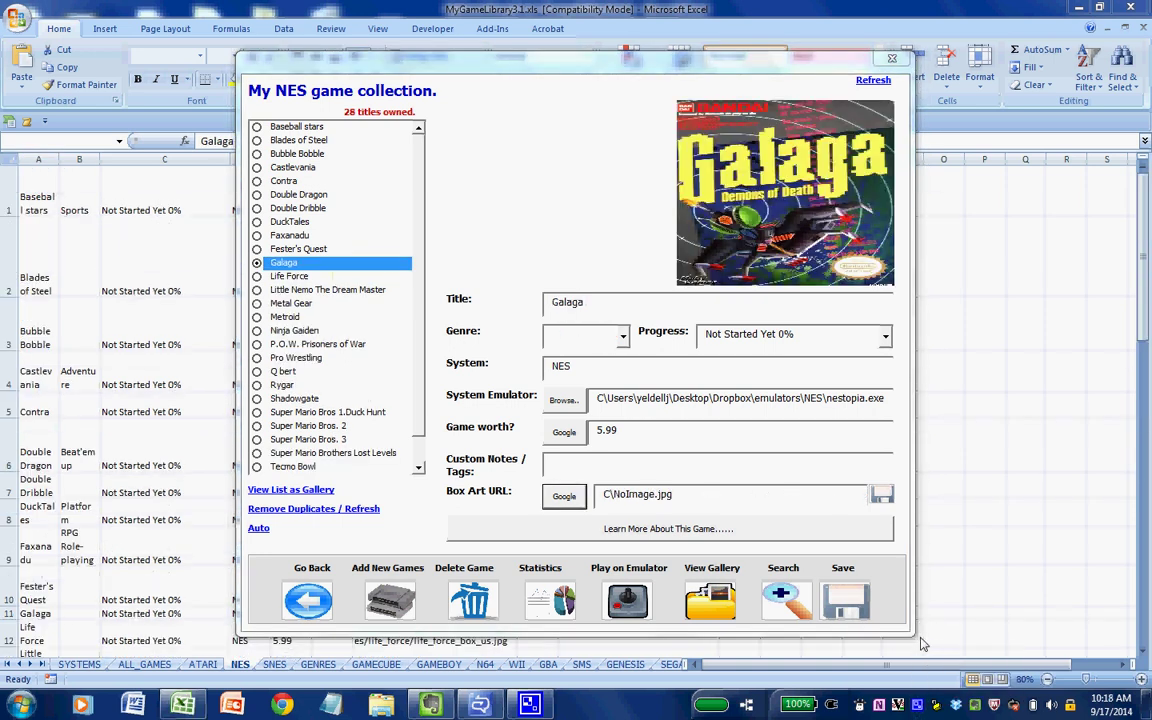
click(294, 264)
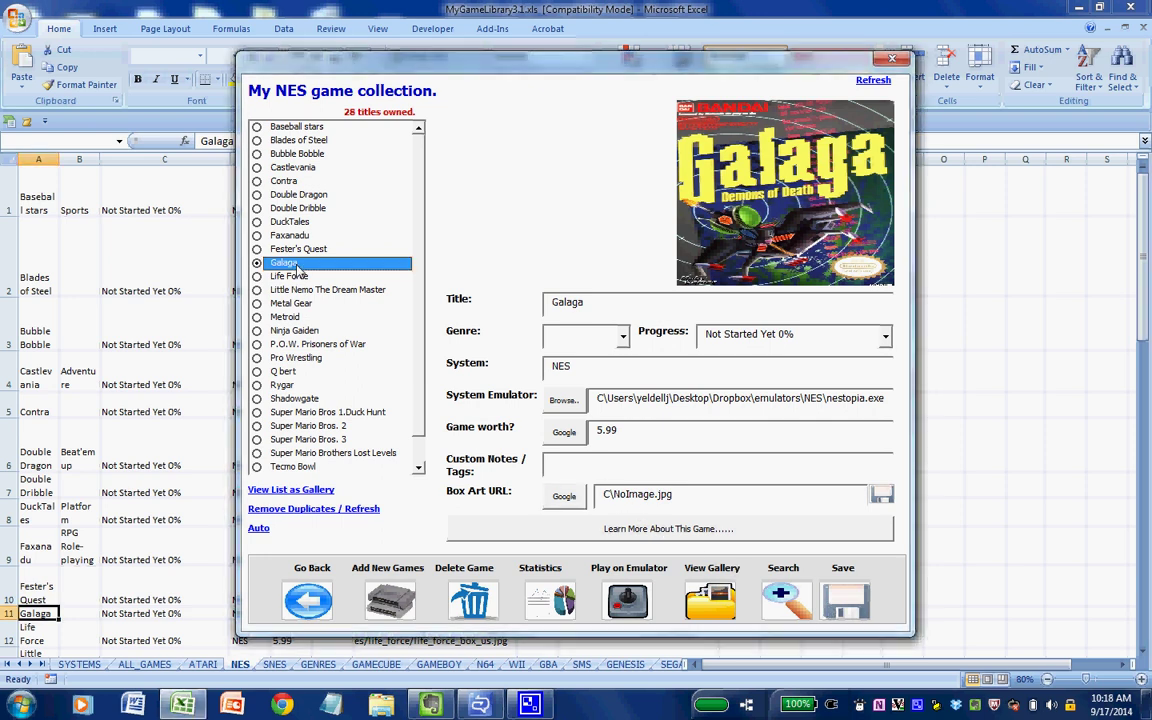
right_click(917, 705)
click(940, 641)
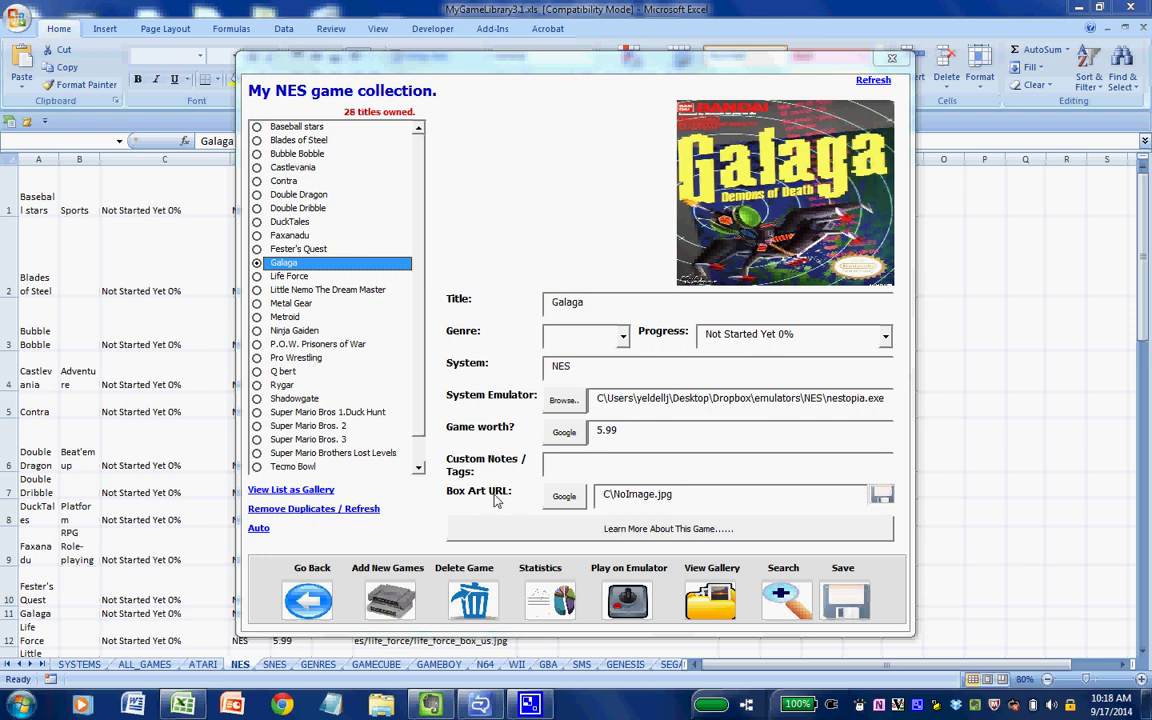
text(http://www.gamerdna.com/uimage/ENI2V0AZ/large/galaga-jpg.jpg)
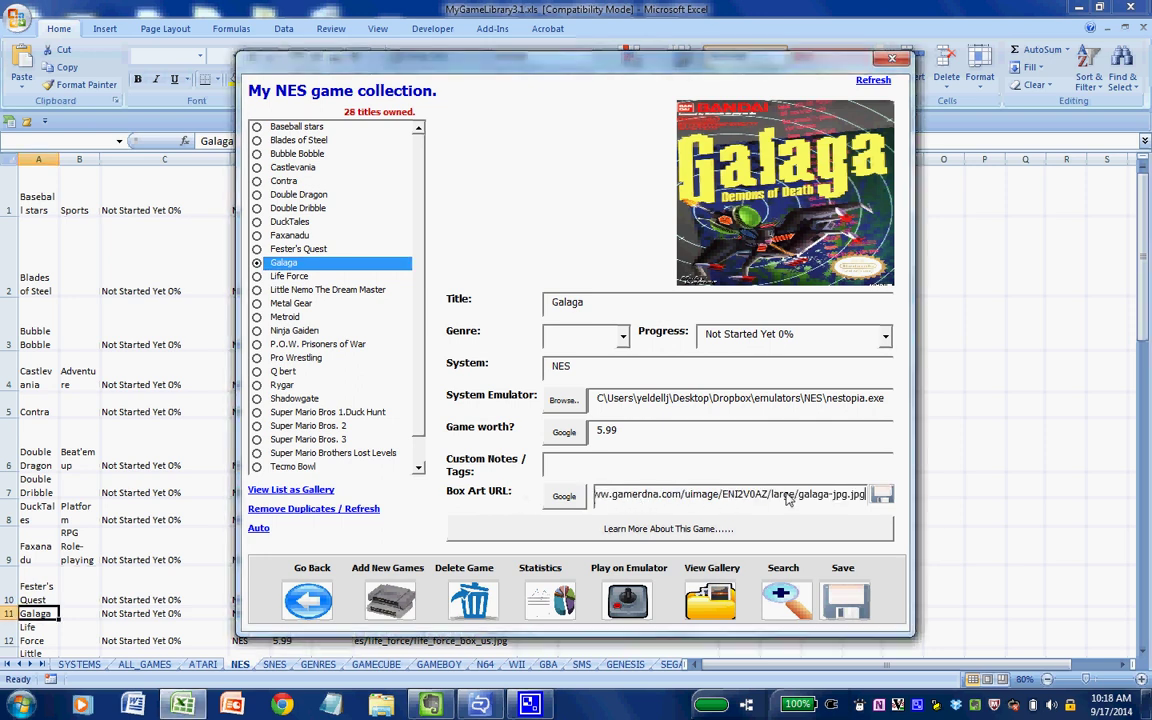
click(881, 495)
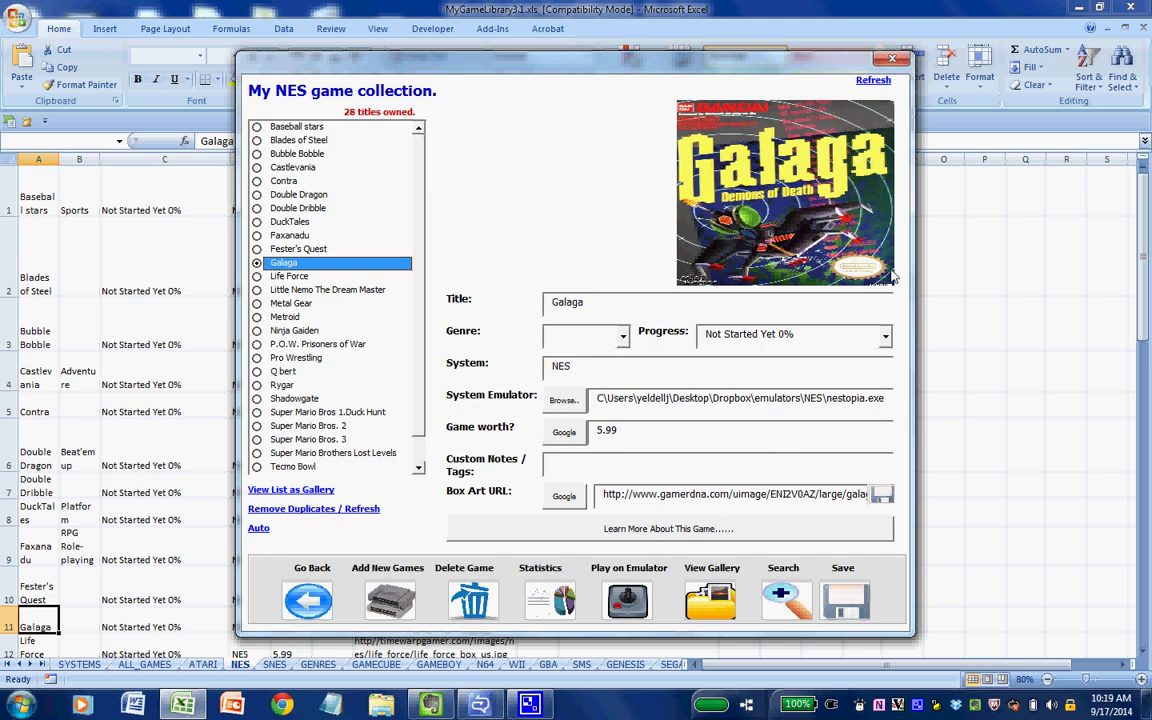
click(872, 81)
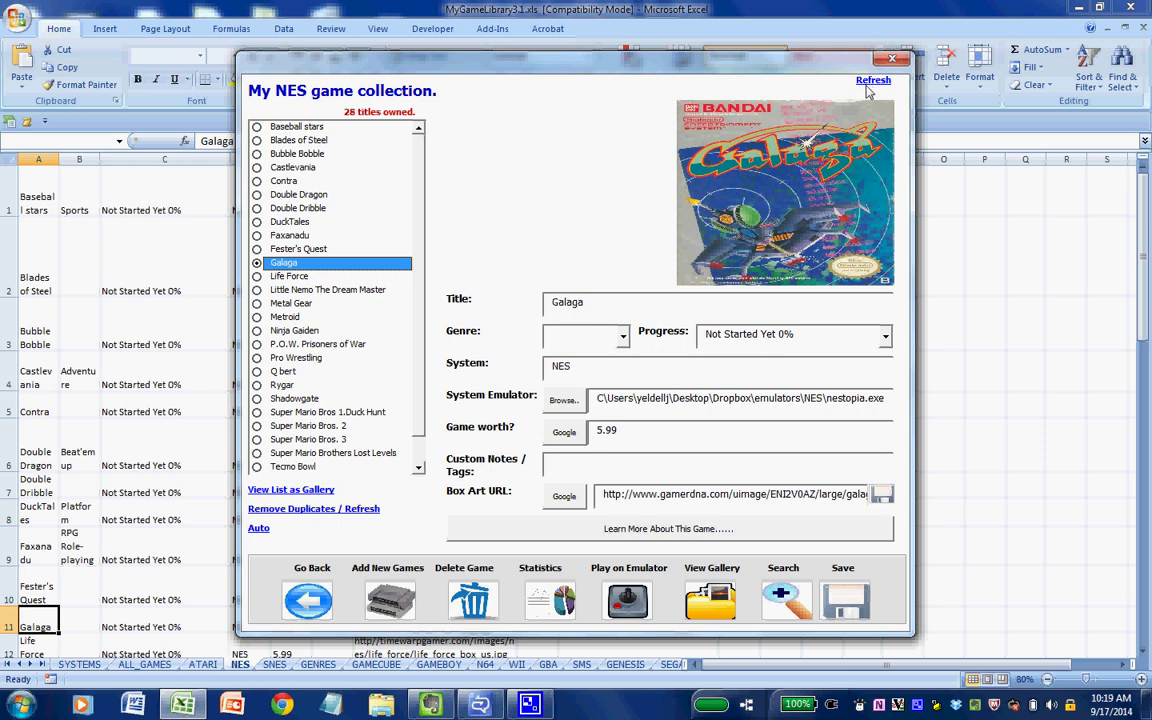
right_click(921, 708)
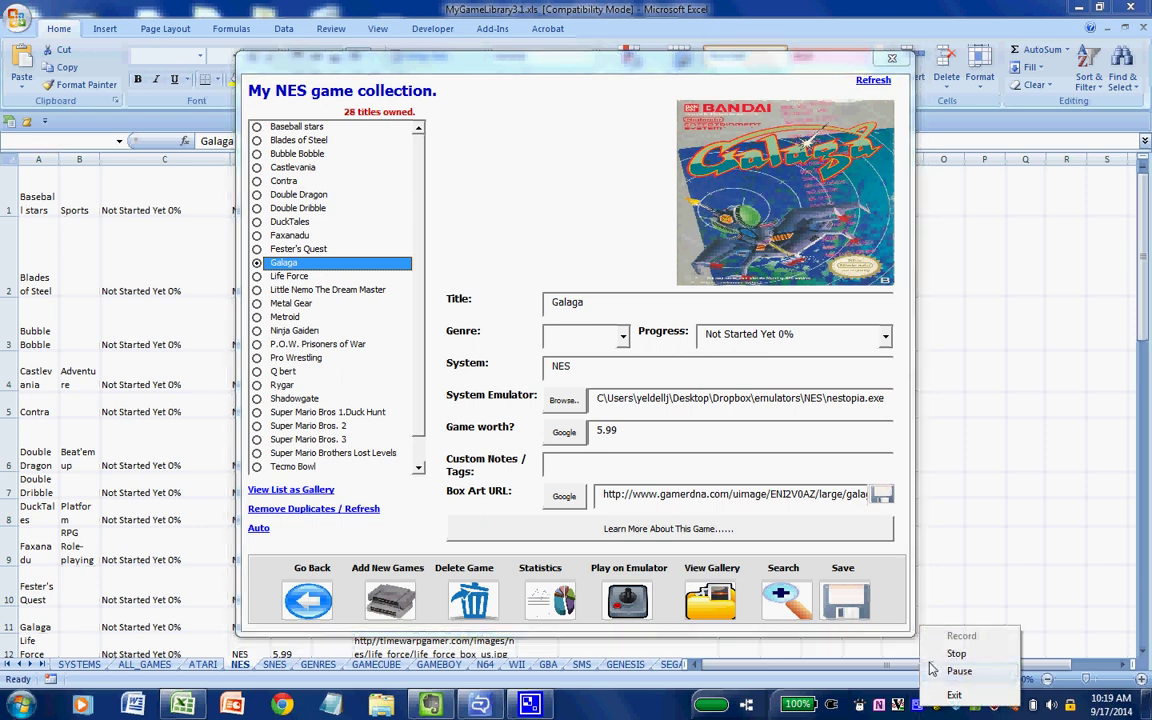
click(1010, 671)
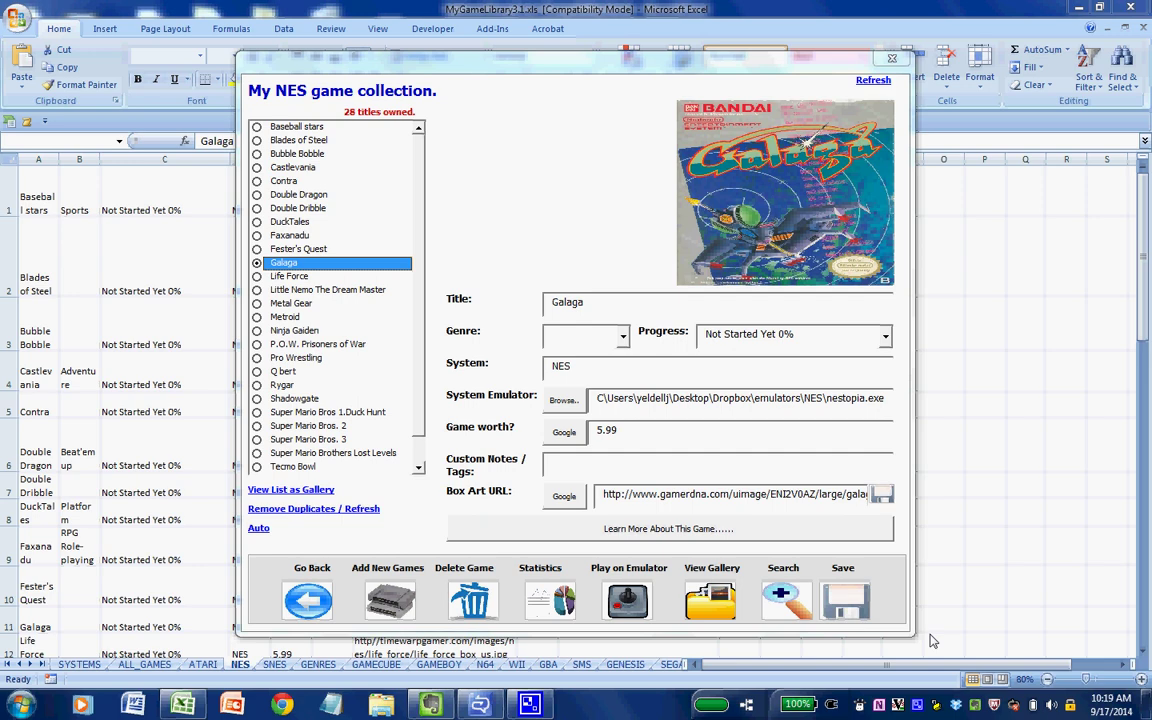
Step: View the gallery of all NES games on the game shelf and close it
click(710, 598)
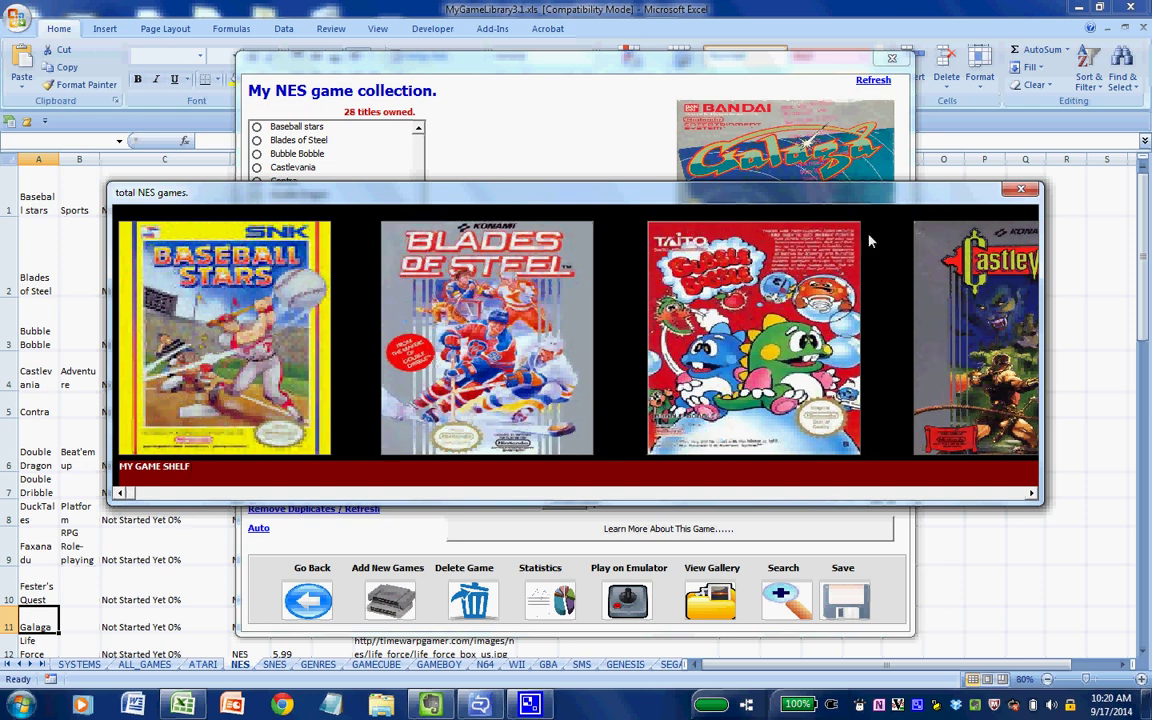
click(1021, 192)
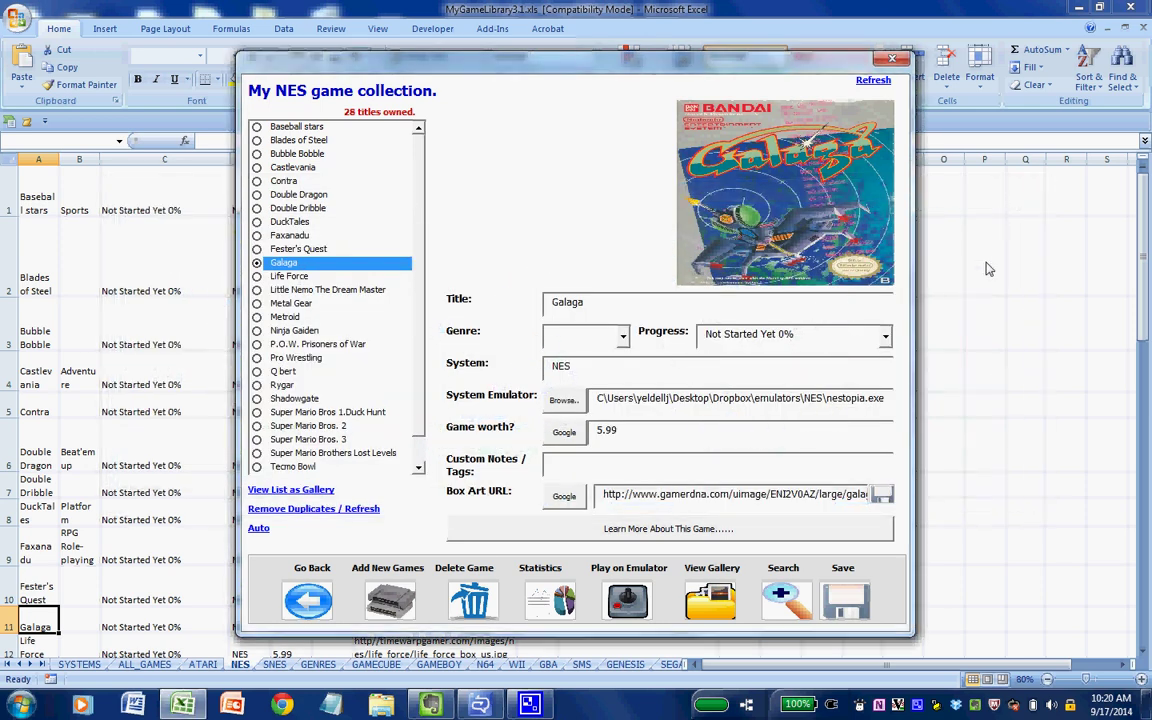
Step: Show the Faxanadu entry in the NES collection
click(931, 643)
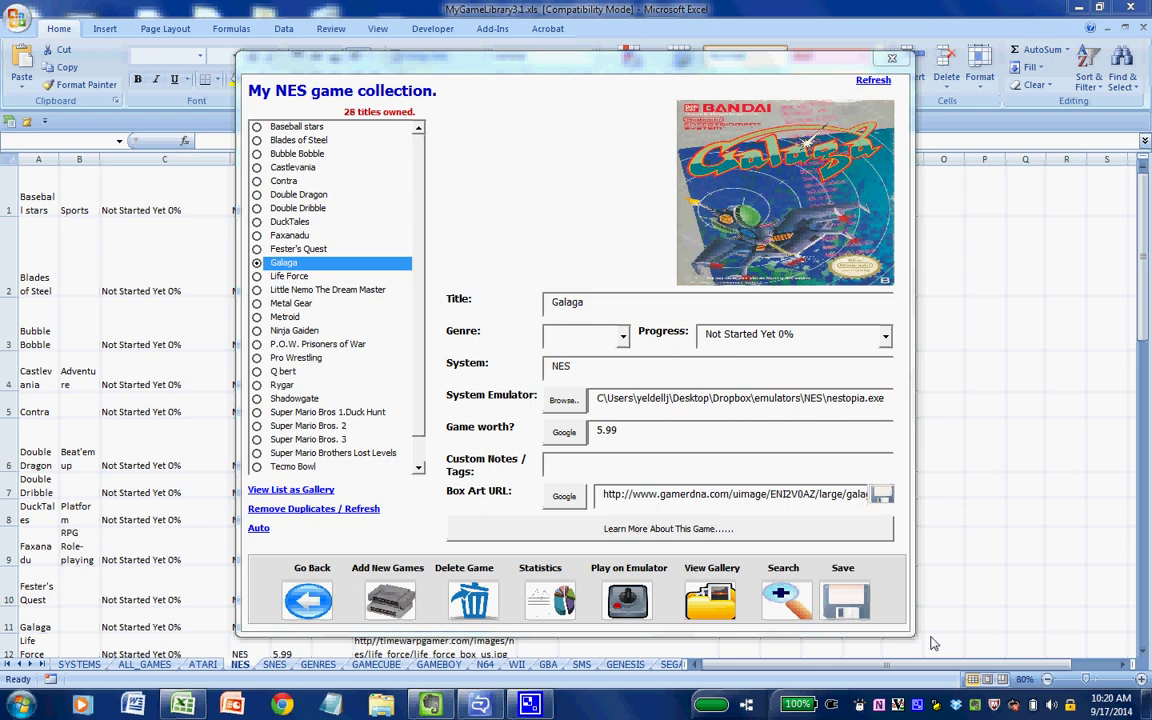
click(270, 237)
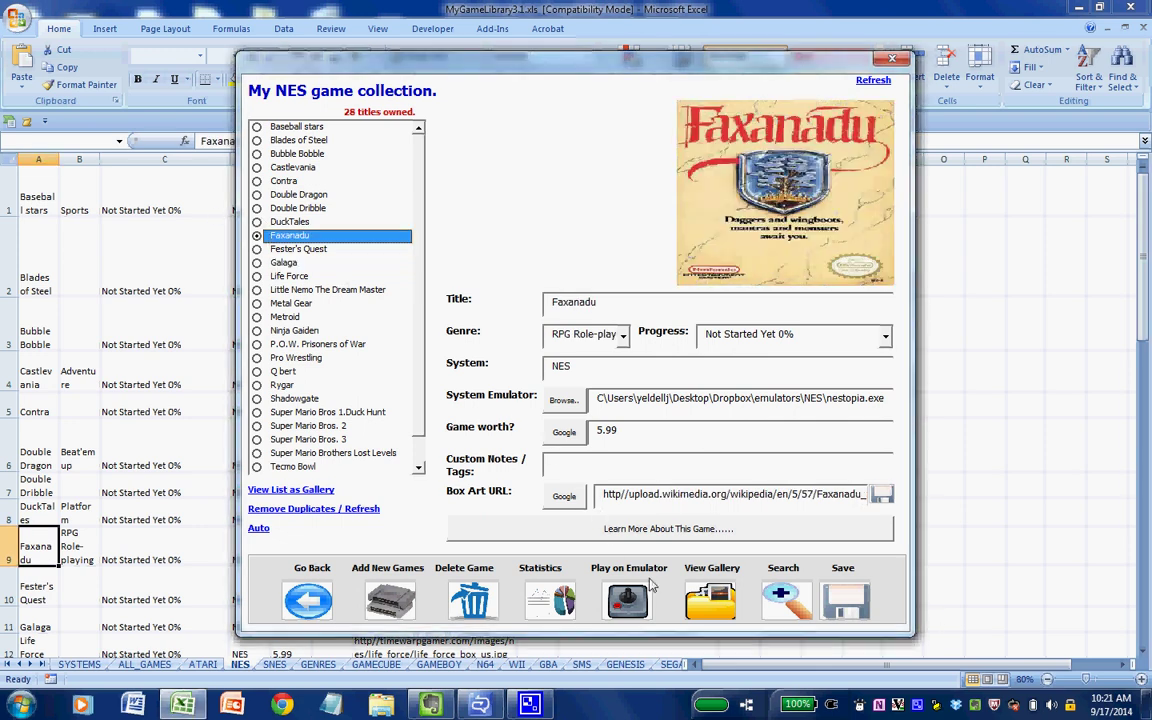
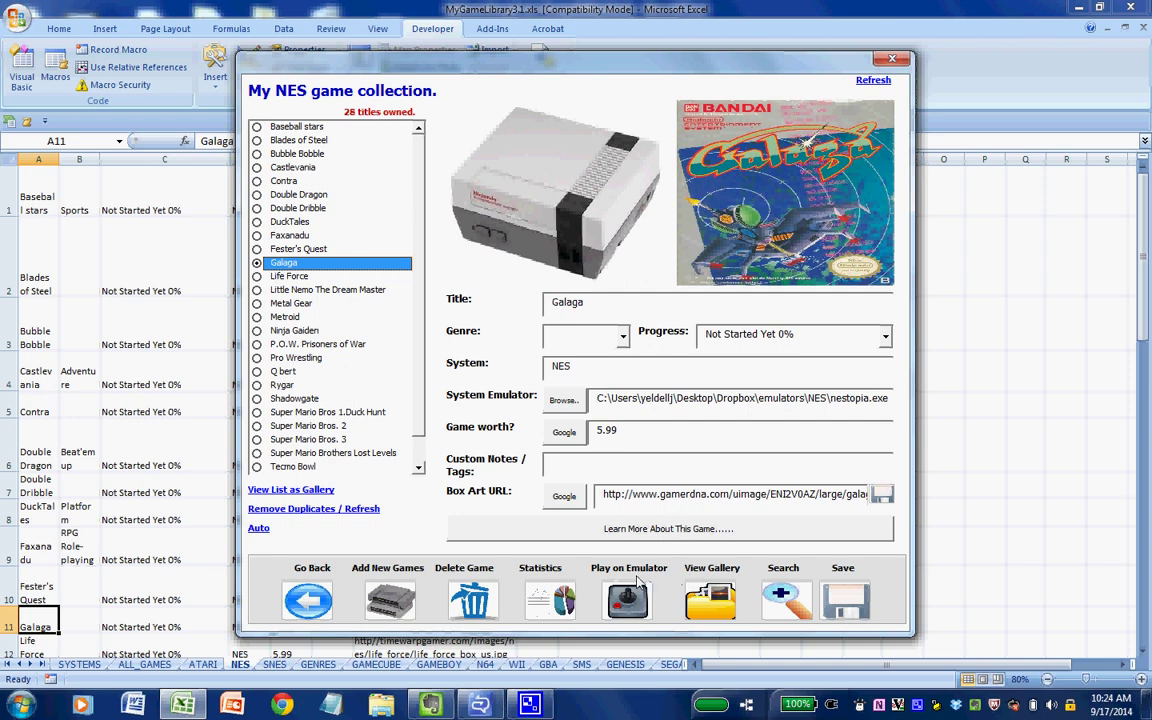
Step: Launch Galaga from the NES collection in the emulator, then exit the emulator and confirm
click(640, 612)
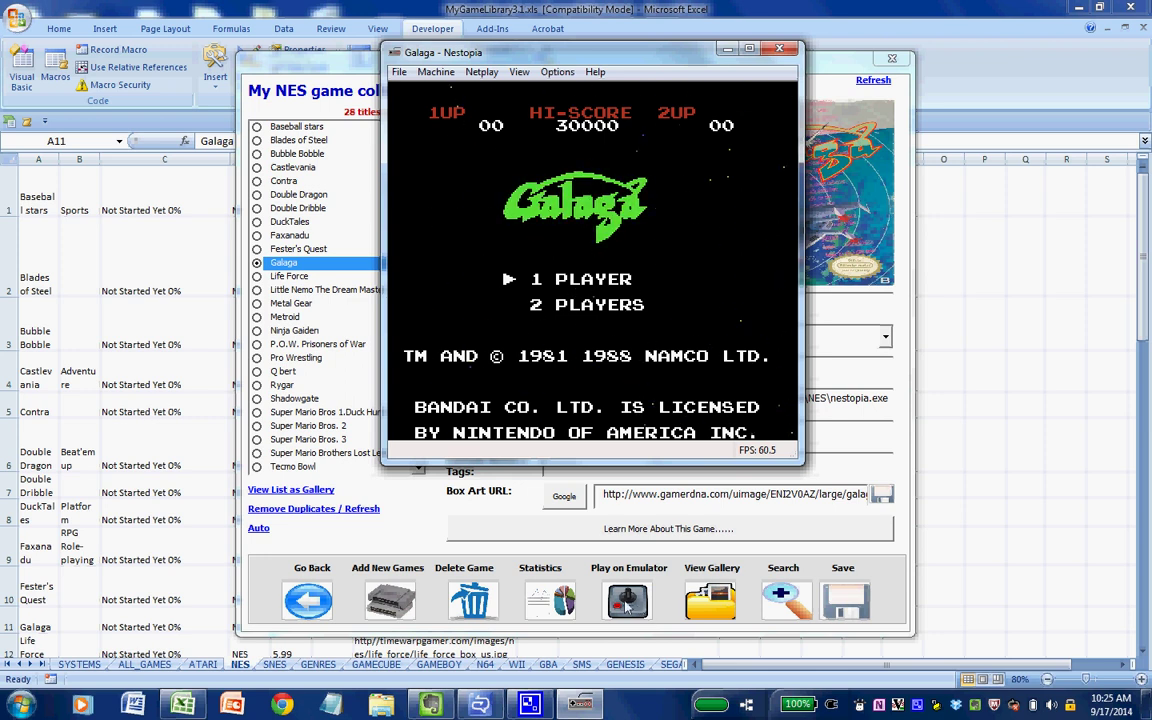
click(779, 48)
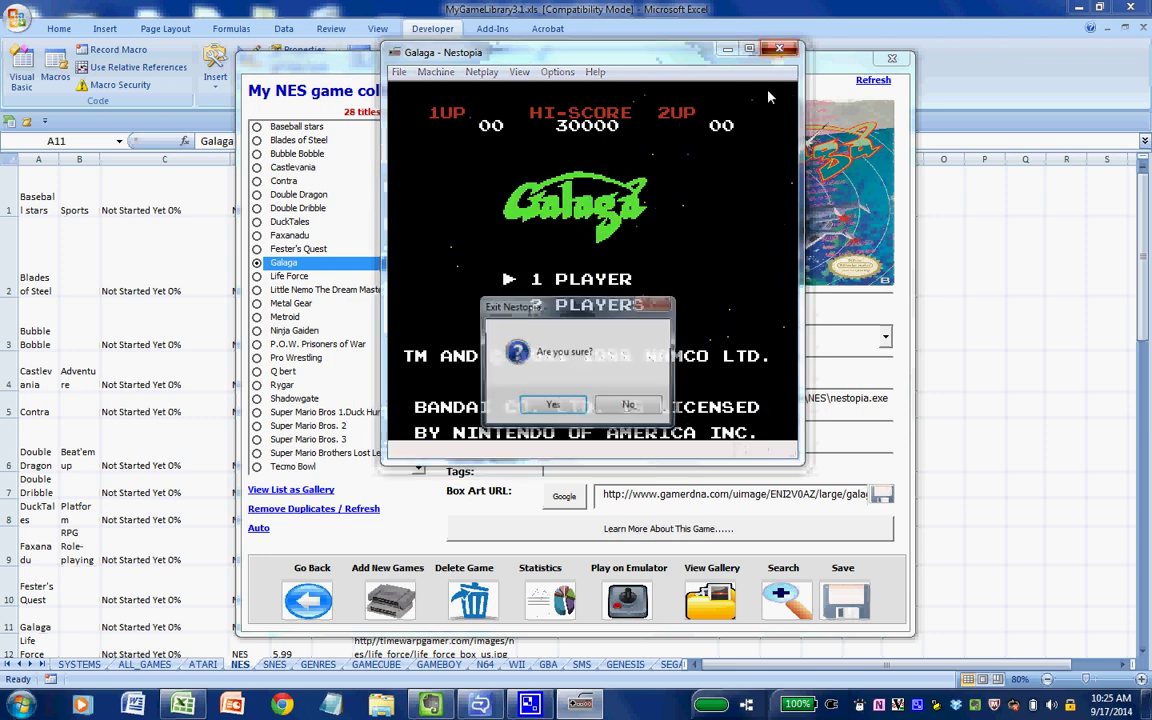
click(556, 407)
Step: Launch Rygar from the NES collection in the emulator, then exit the emulator and confirm
click(283, 386)
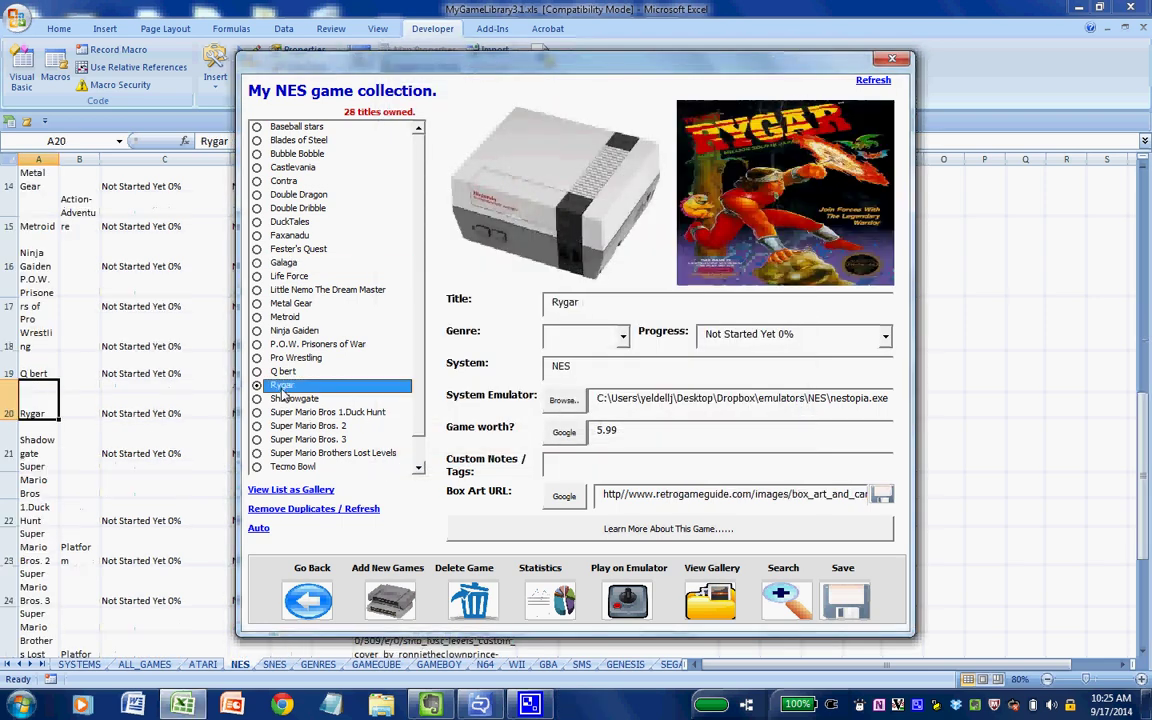
click(624, 602)
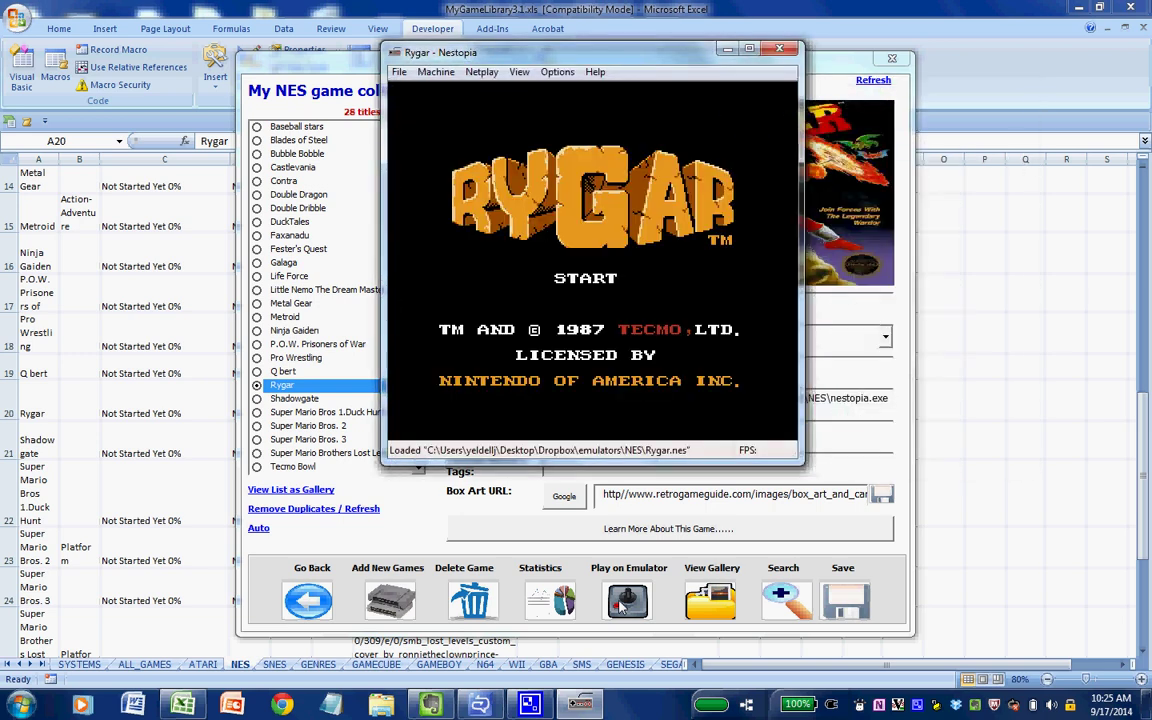
click(780, 49)
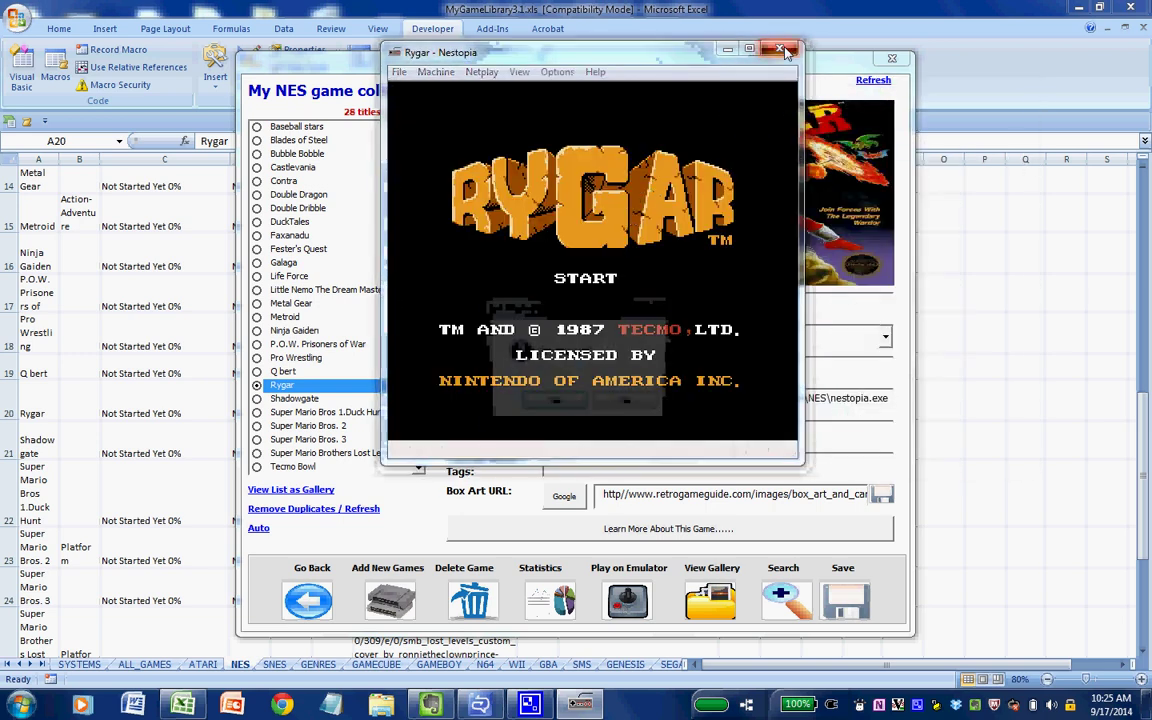
click(553, 407)
Step: Launch Shadowgate from the NES collection in the emulator, then exit the emulator and confirm
click(347, 399)
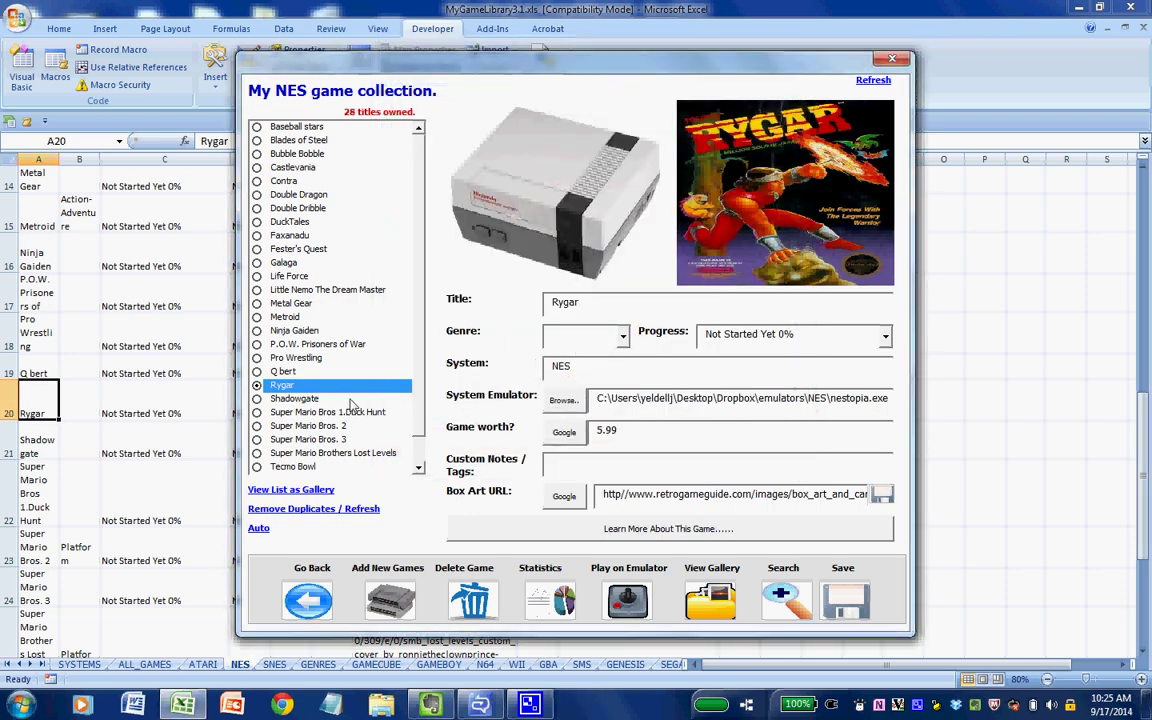
click(629, 602)
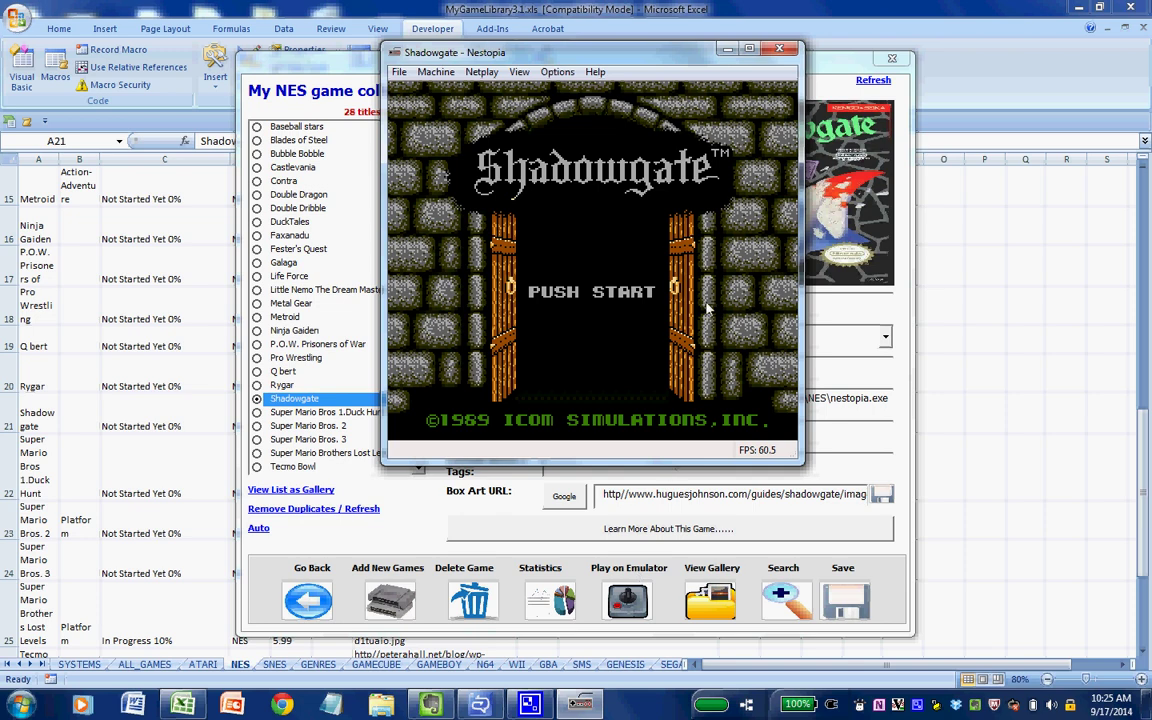
click(779, 48)
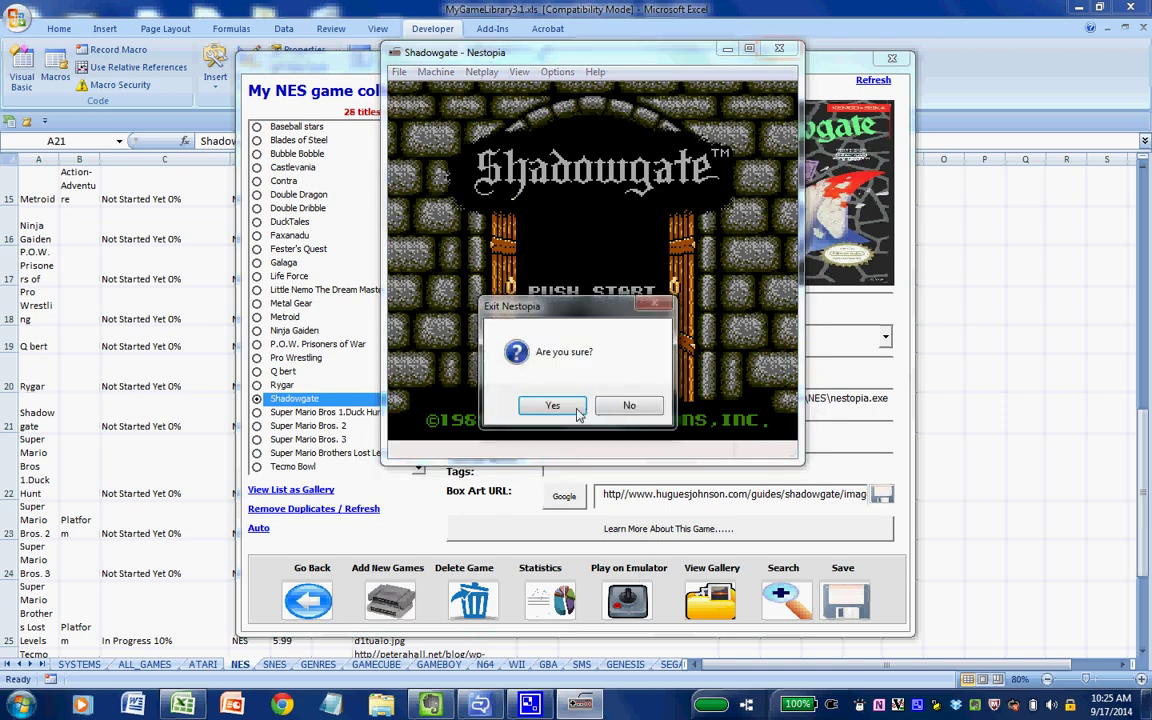
click(553, 405)
Step: Launch Double Dragon from the NES collection in the emulator, then exit the emulator and confirm
click(283, 199)
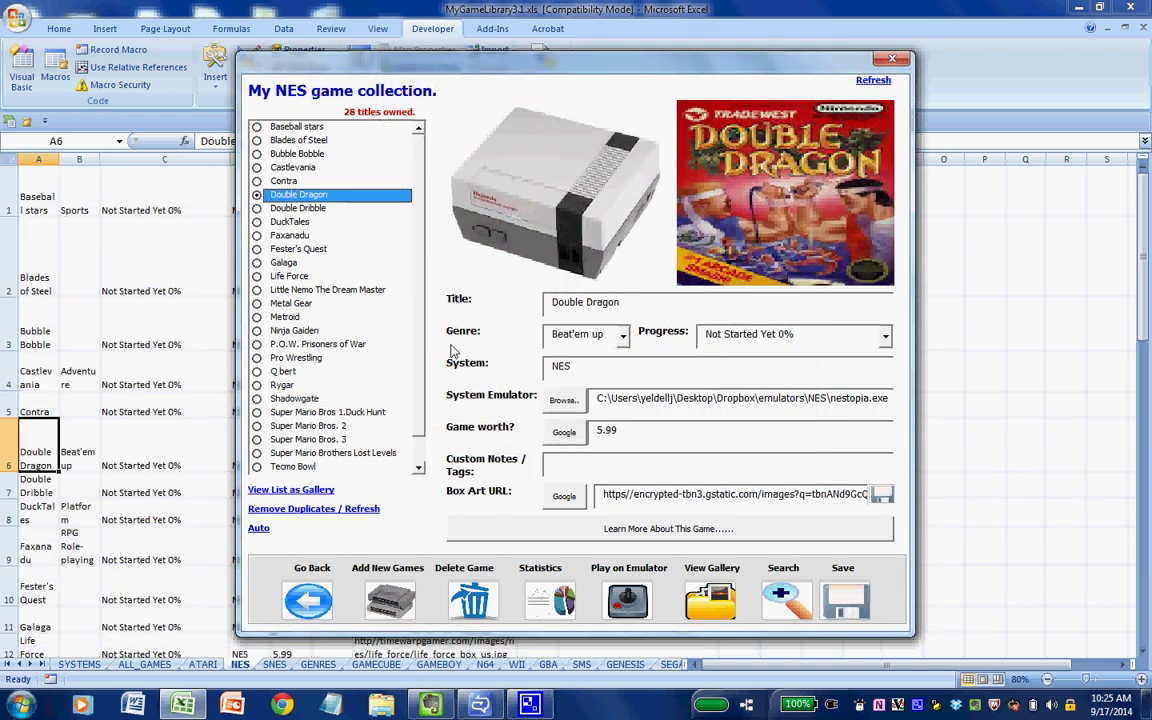
click(628, 598)
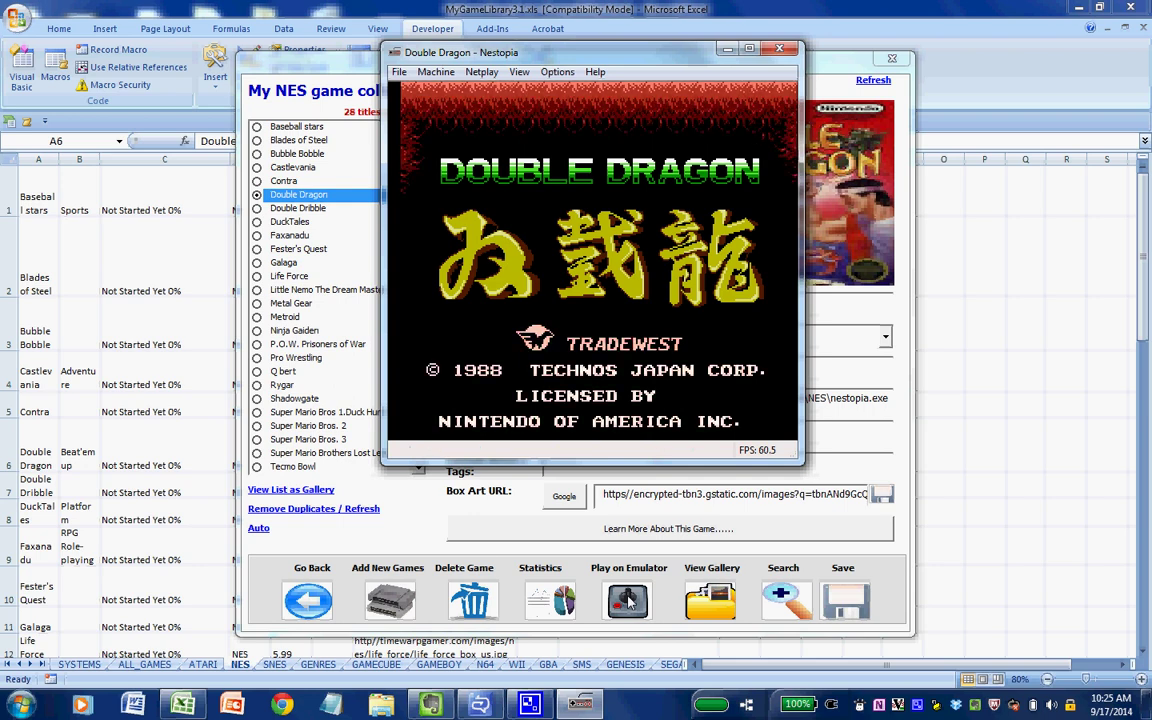
key(Escape)
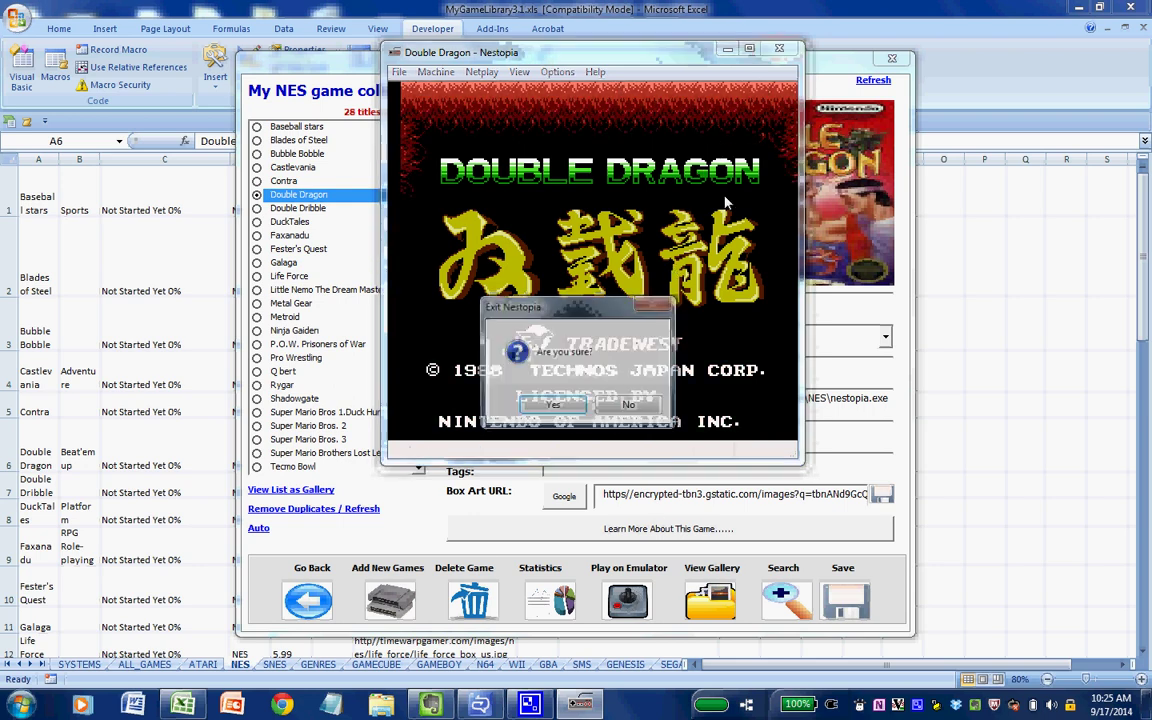
click(551, 408)
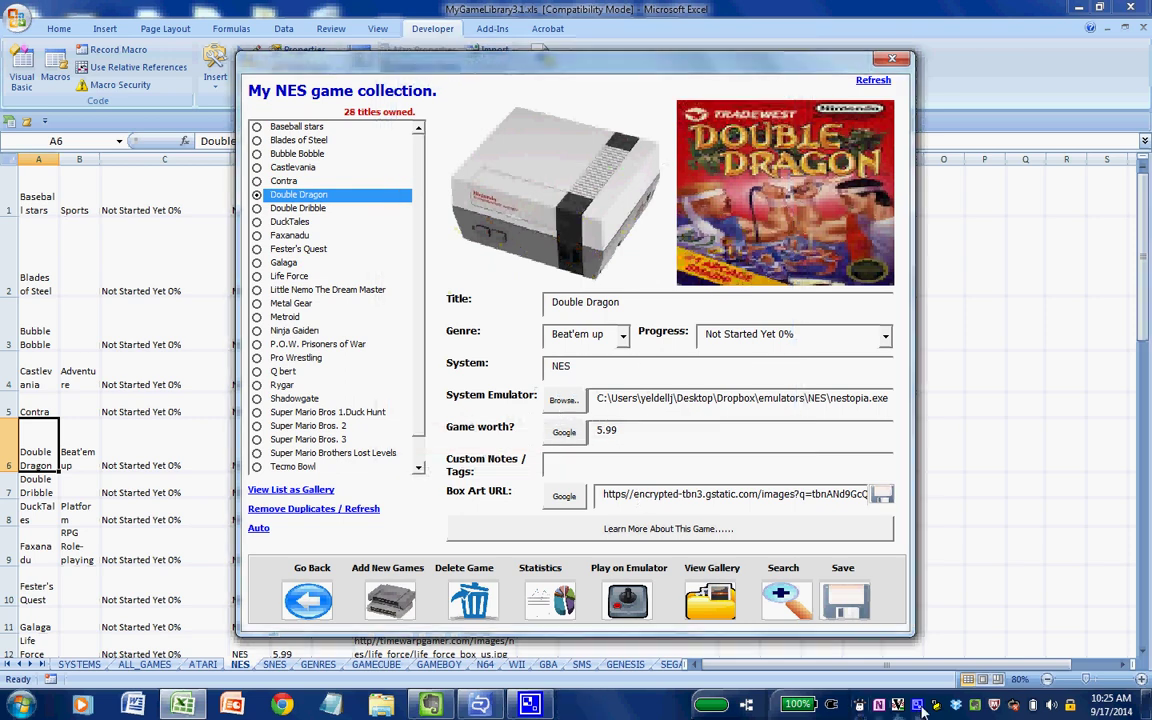
right_click(918, 705)
click(925, 640)
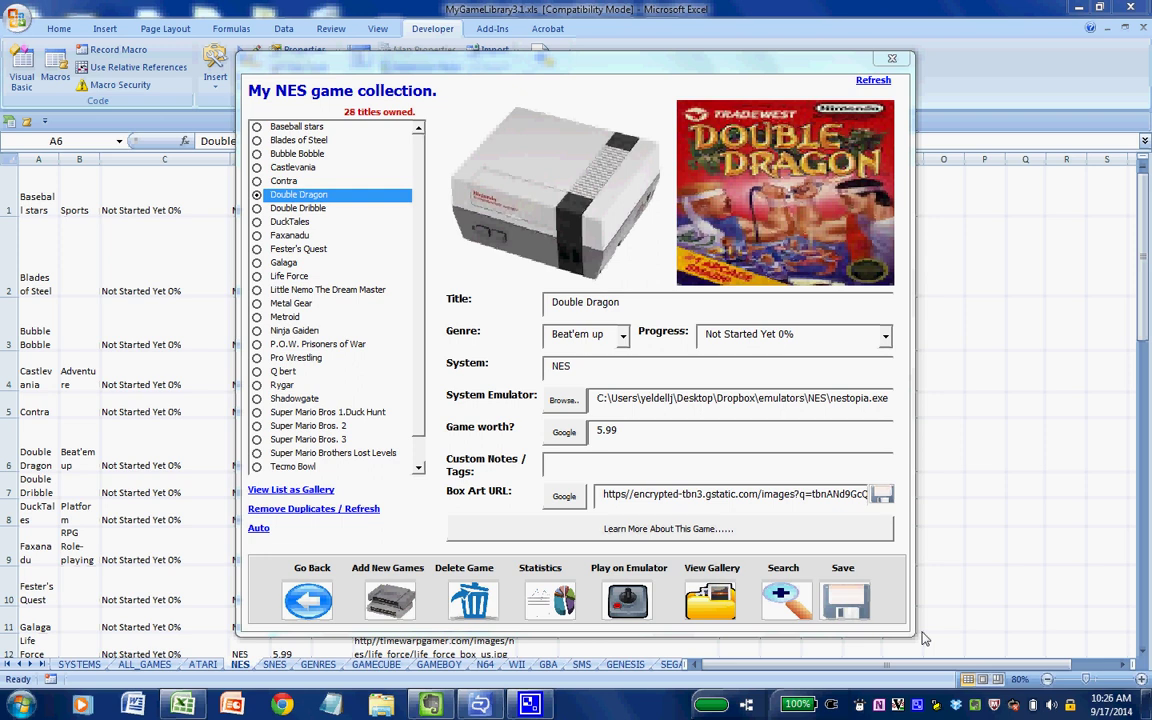
Step: Switch to the Nintendo 64 collection, launch Super Mario 64 in its emulator, and close the emulator
click(307, 600)
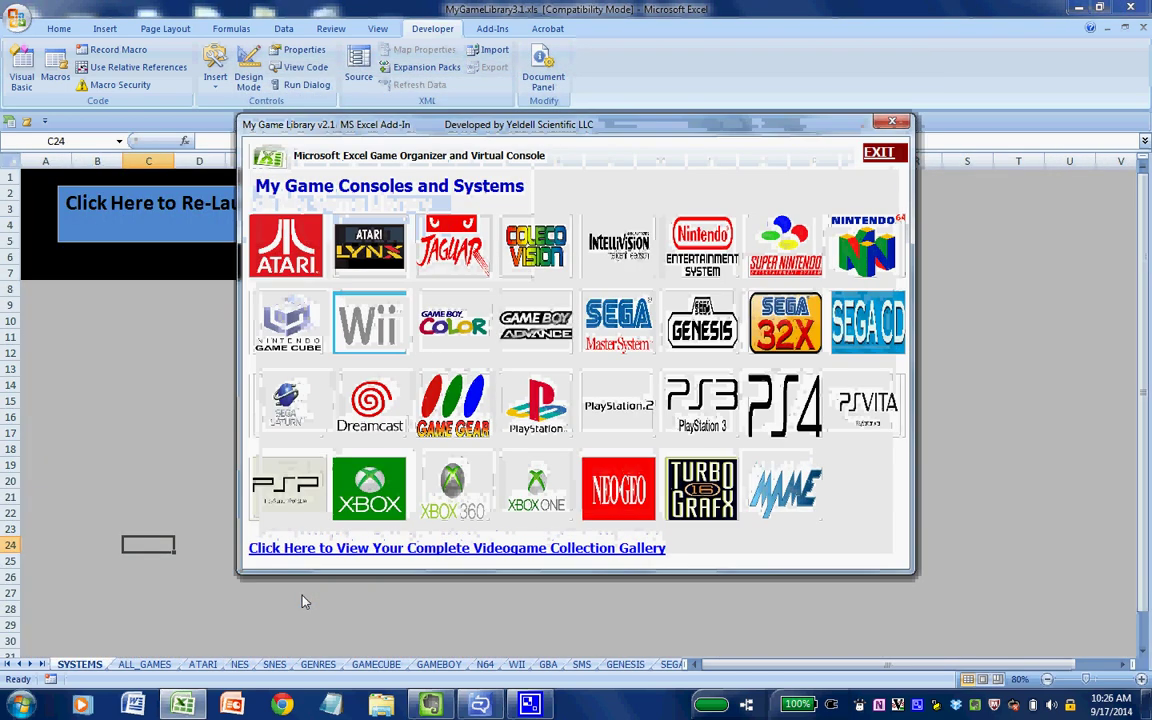
click(868, 266)
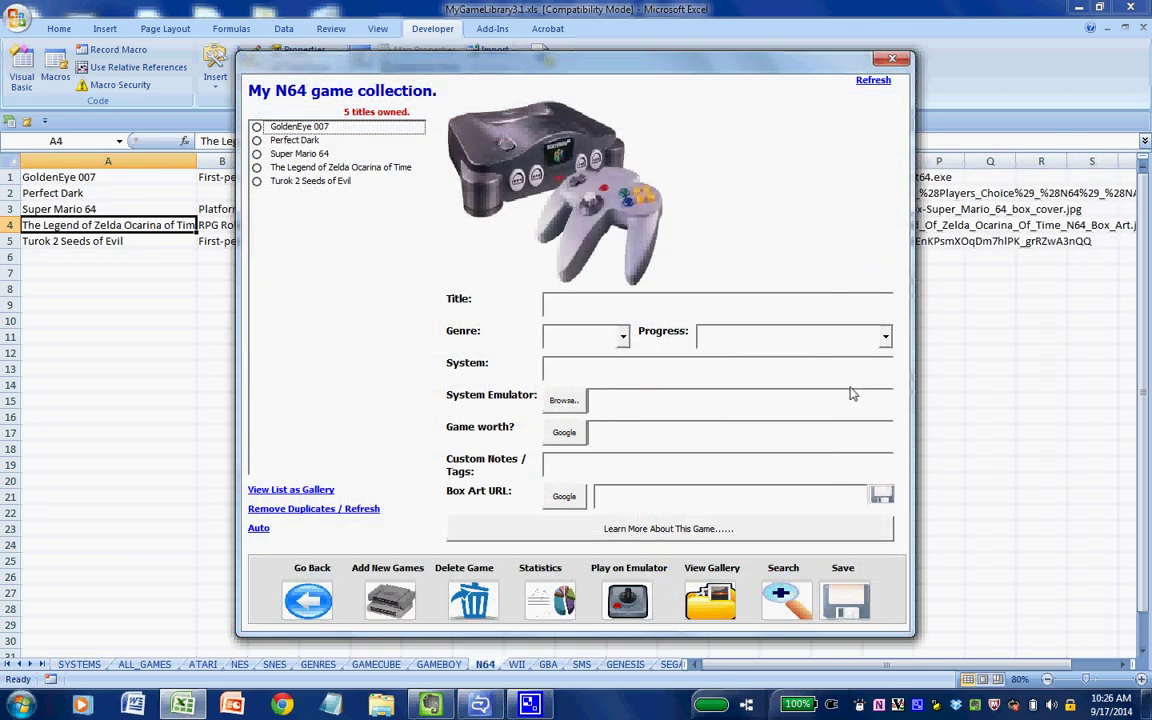
click(290, 155)
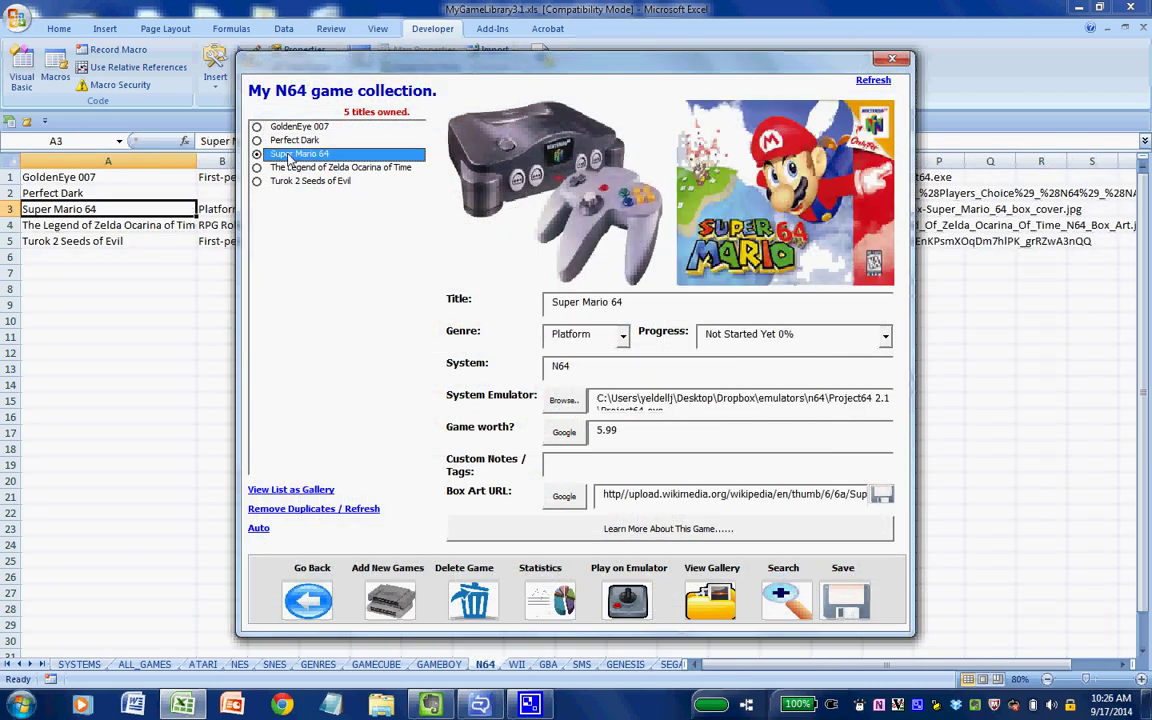
click(628, 600)
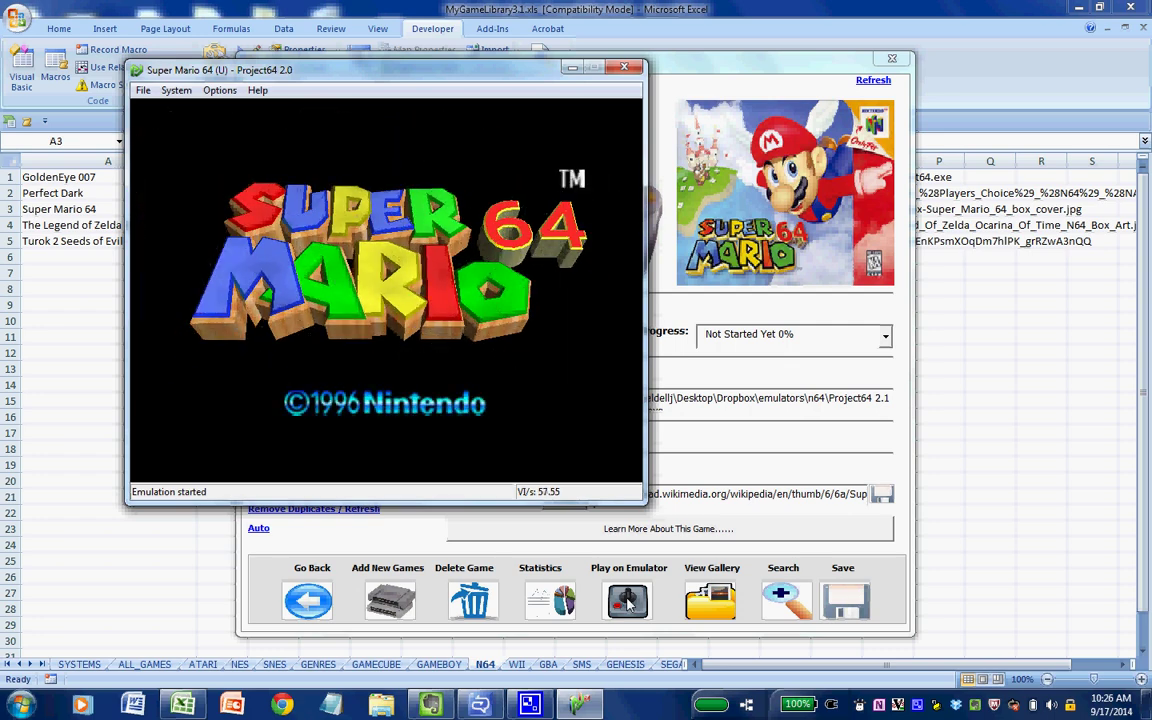
drag(169, 70, 489, 148)
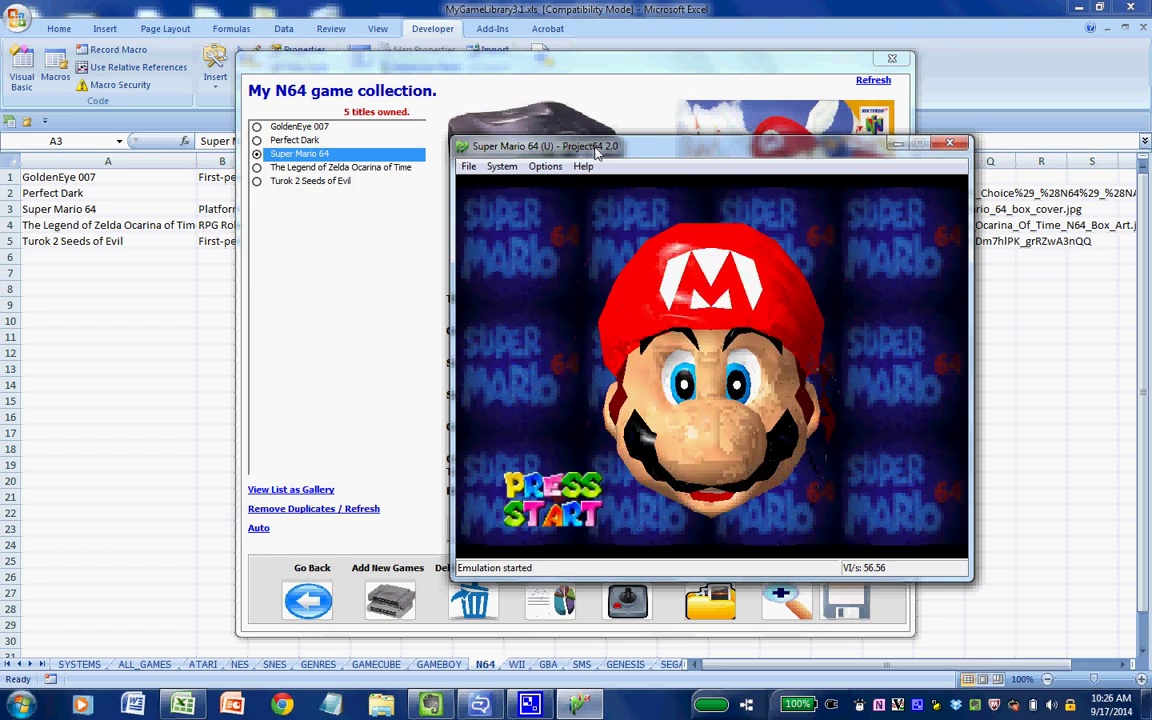
click(951, 145)
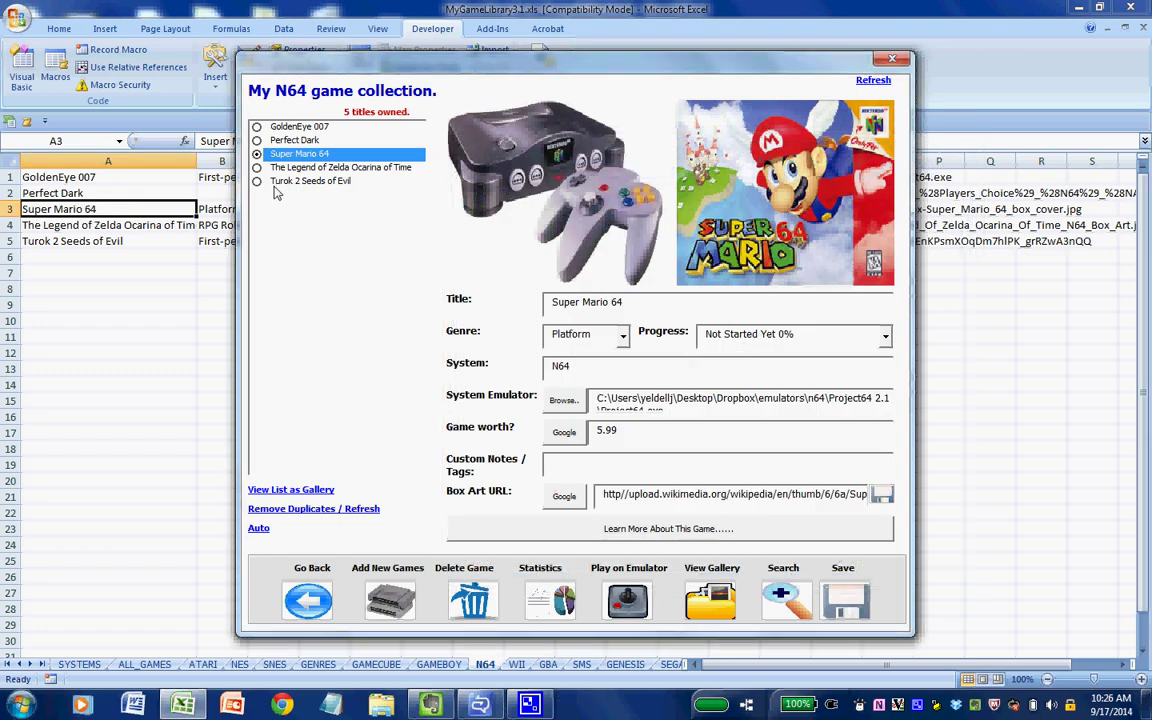
Step: View the gallery of N64 games on the game shelf and close it
click(714, 598)
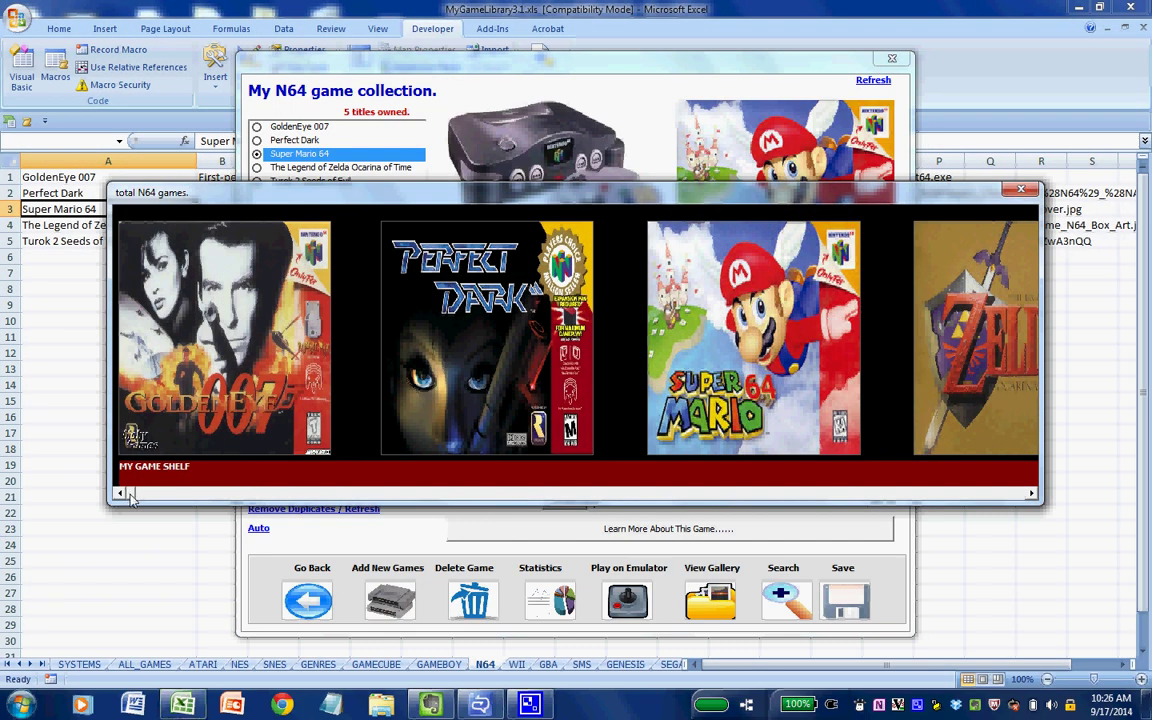
mouse_move(130, 497)
mouse_down()
mouse_move(470, 495)
mouse_move(130, 495)
mouse_up()
click(1020, 189)
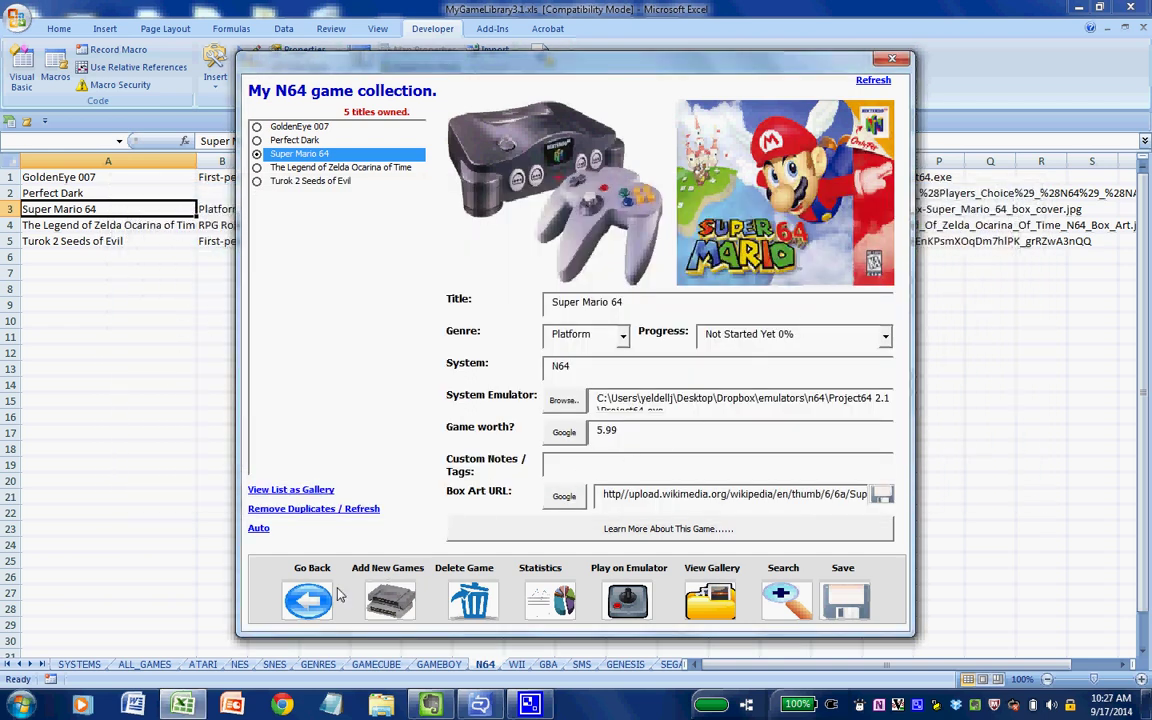
Step: Switch to the Sega 32X collection, view its games as a gallery and close the gallery
click(292, 540)
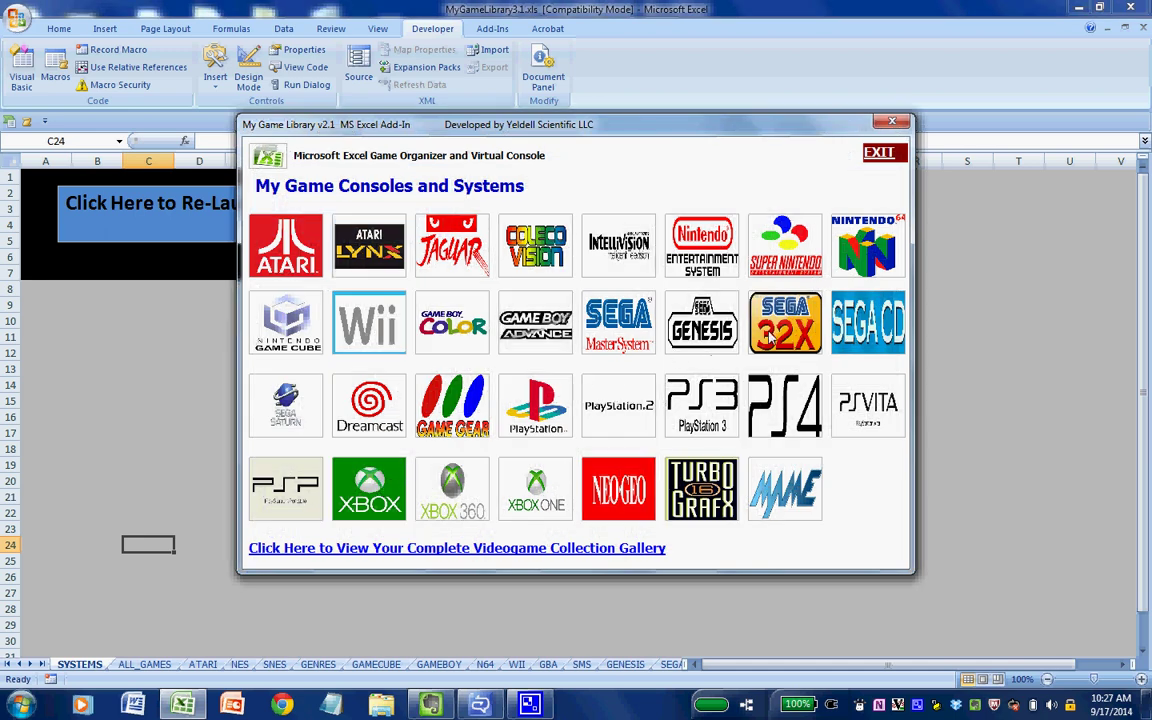
click(775, 335)
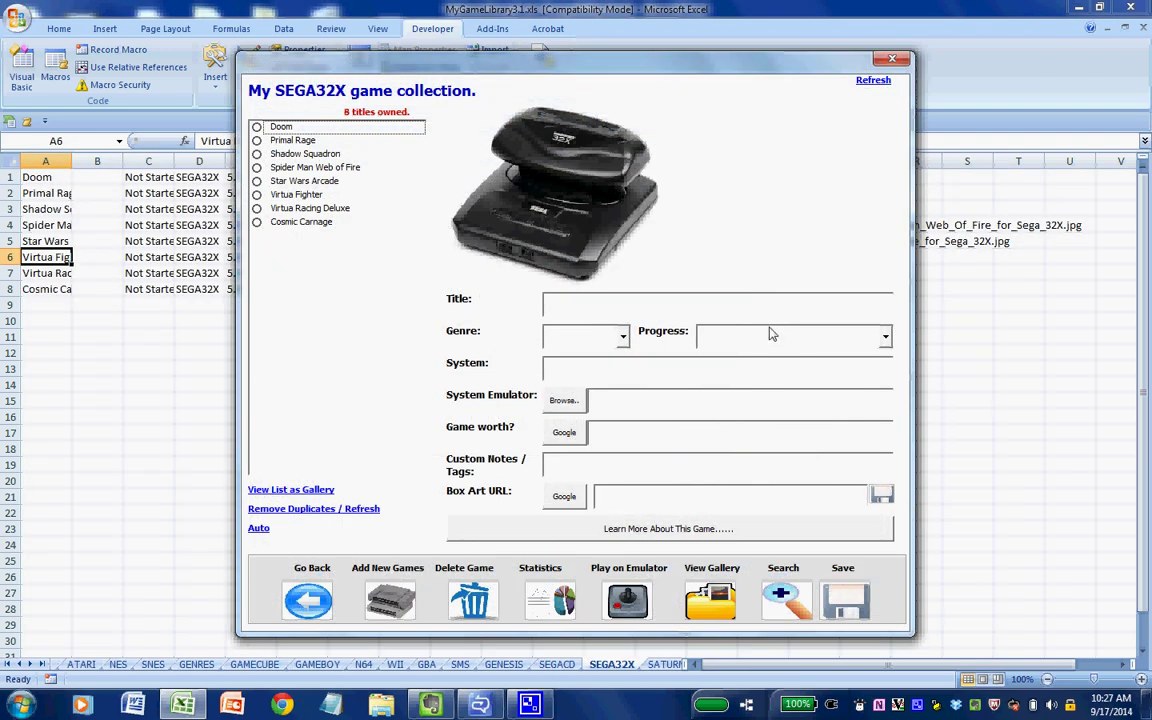
click(291, 490)
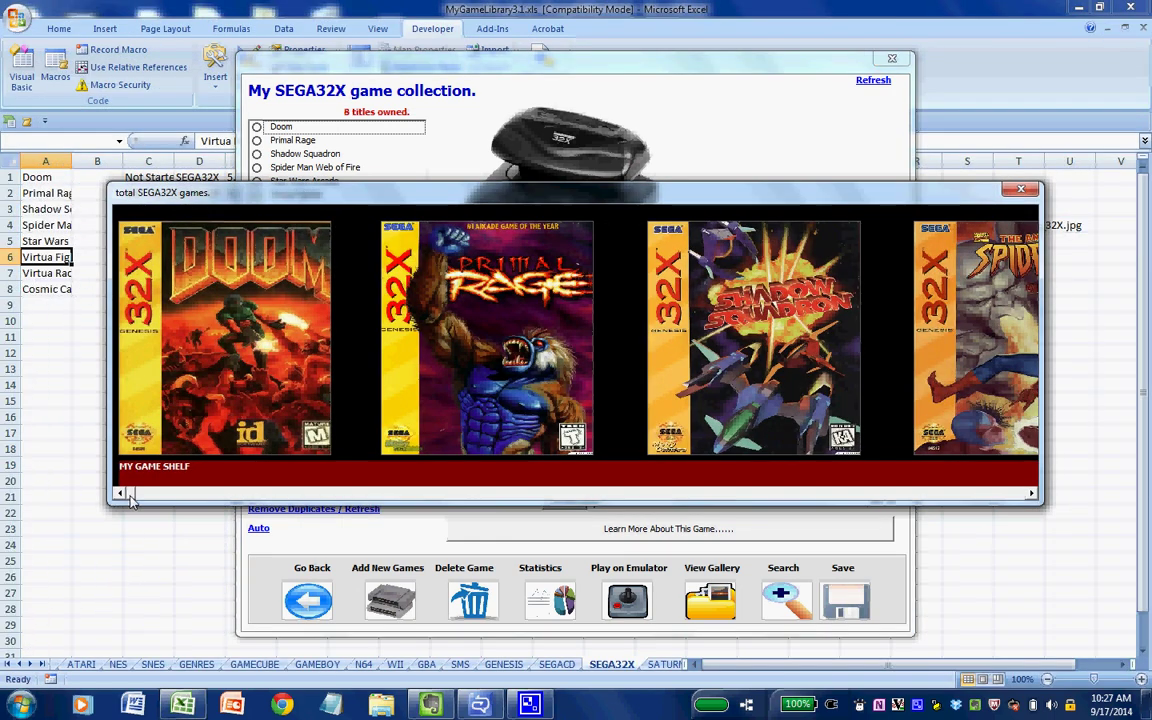
click(1024, 191)
Step: Launch Virtua Fighter from the Sega 32X collection, start a match with Akira, and close the emulator
click(278, 197)
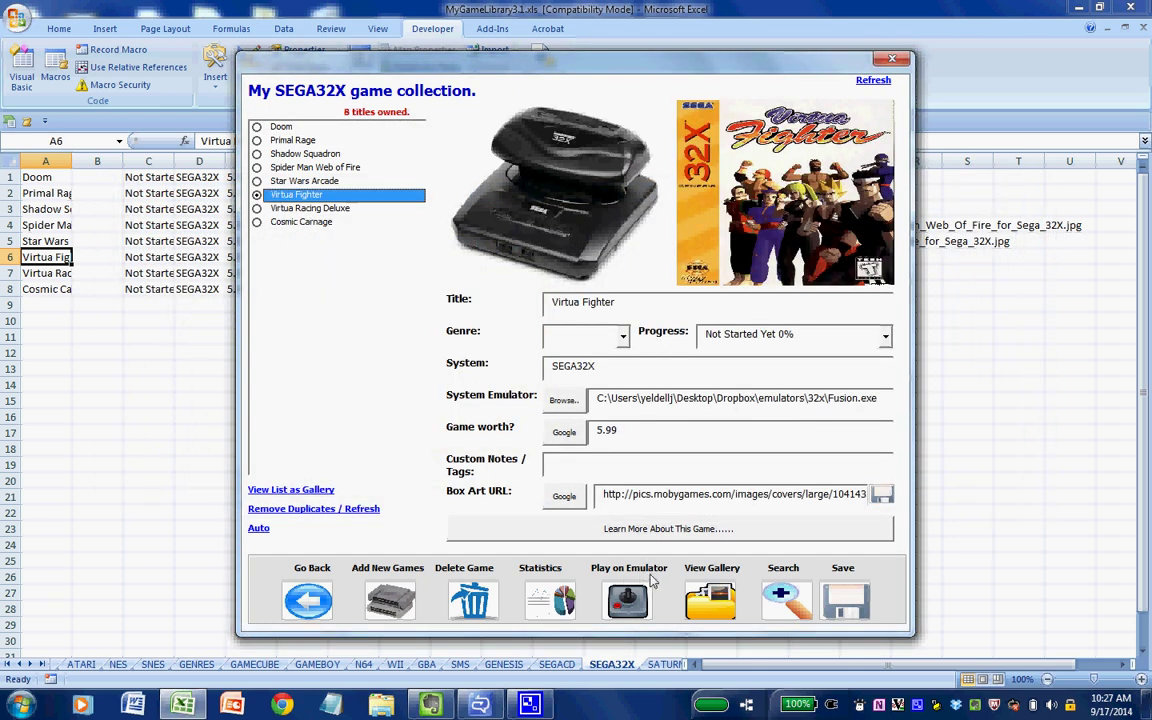
click(632, 598)
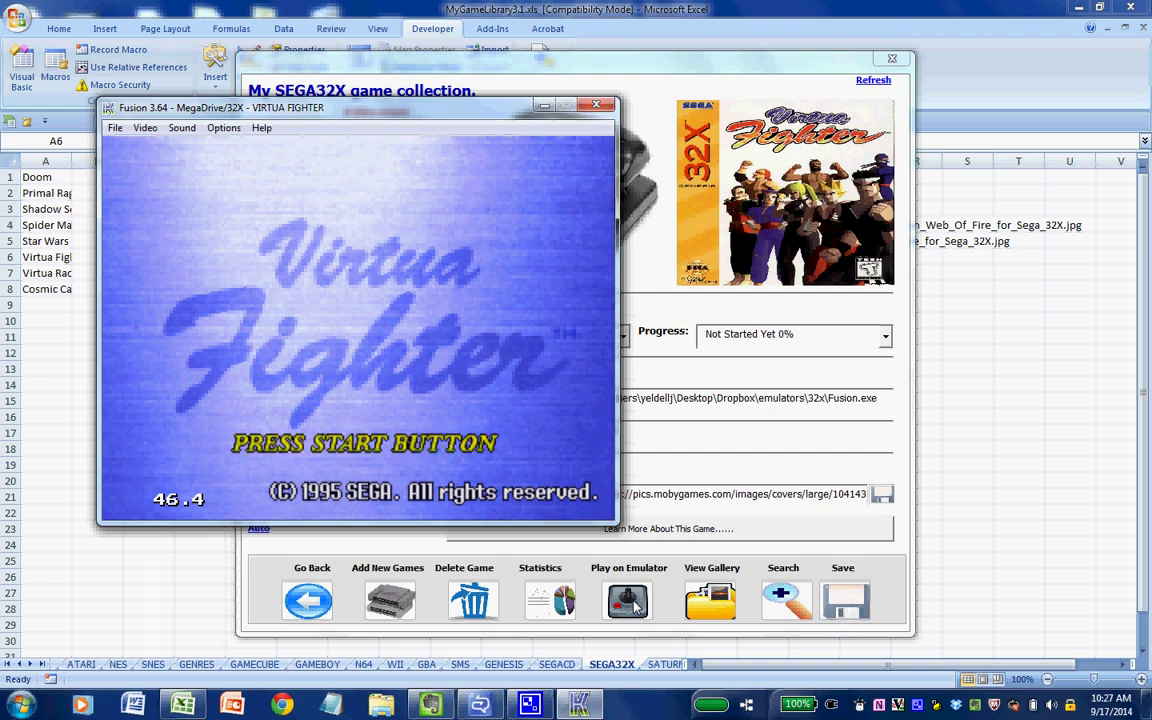
key(Return)
key(Return)
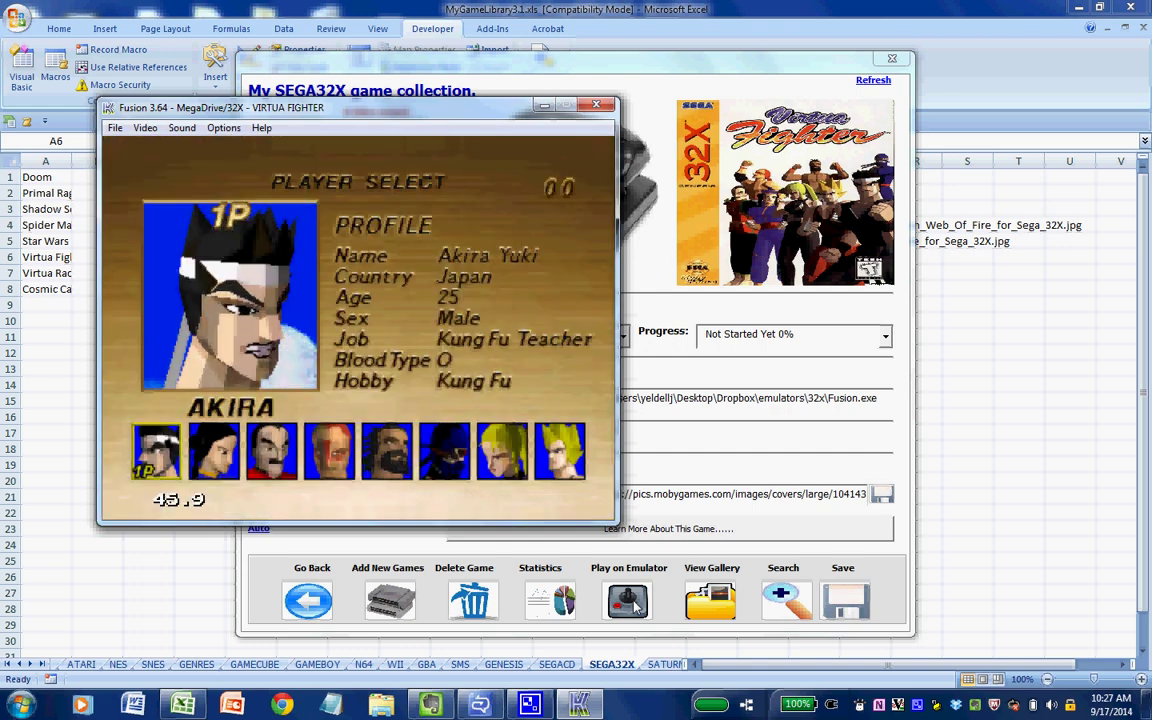
key(Return)
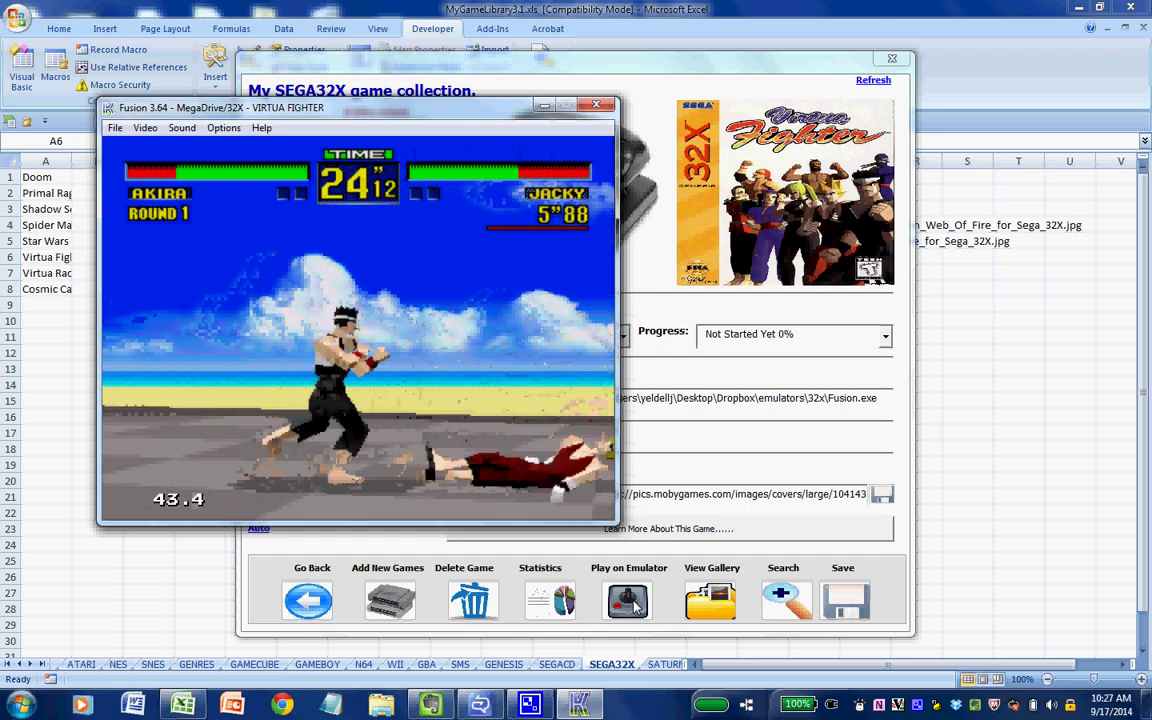
click(596, 105)
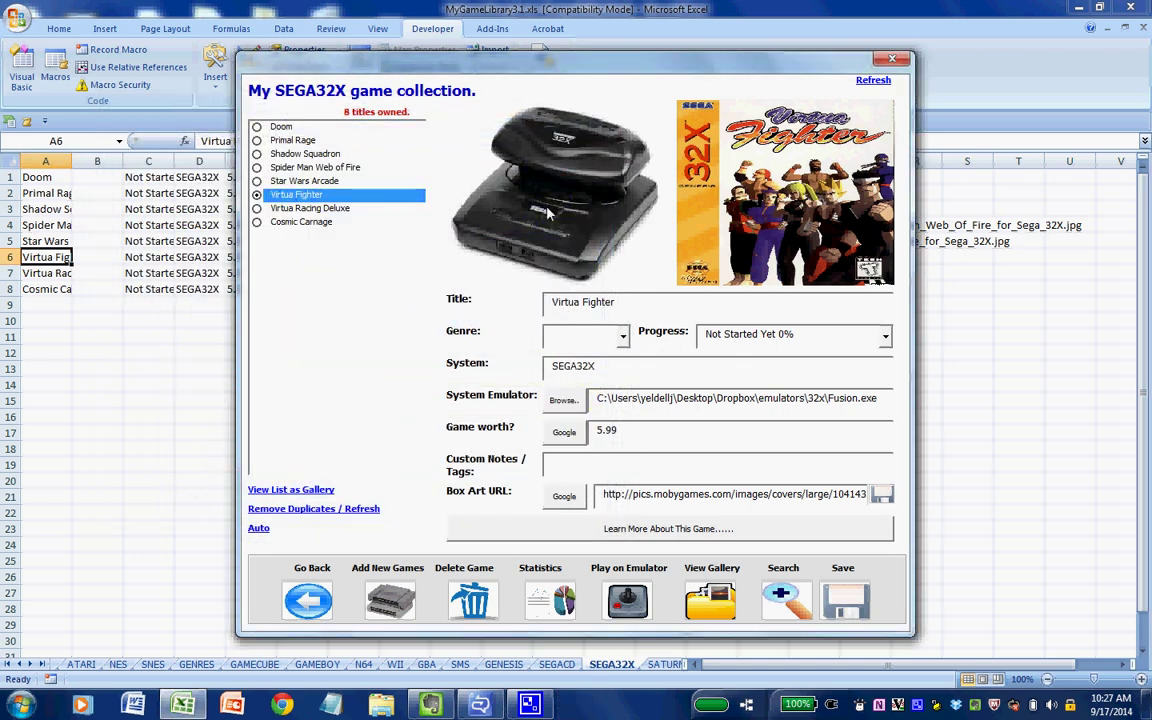
Step: Launch Shadow Squadron from the Sega 32X collection in the emulator, then close the emulator
click(322, 155)
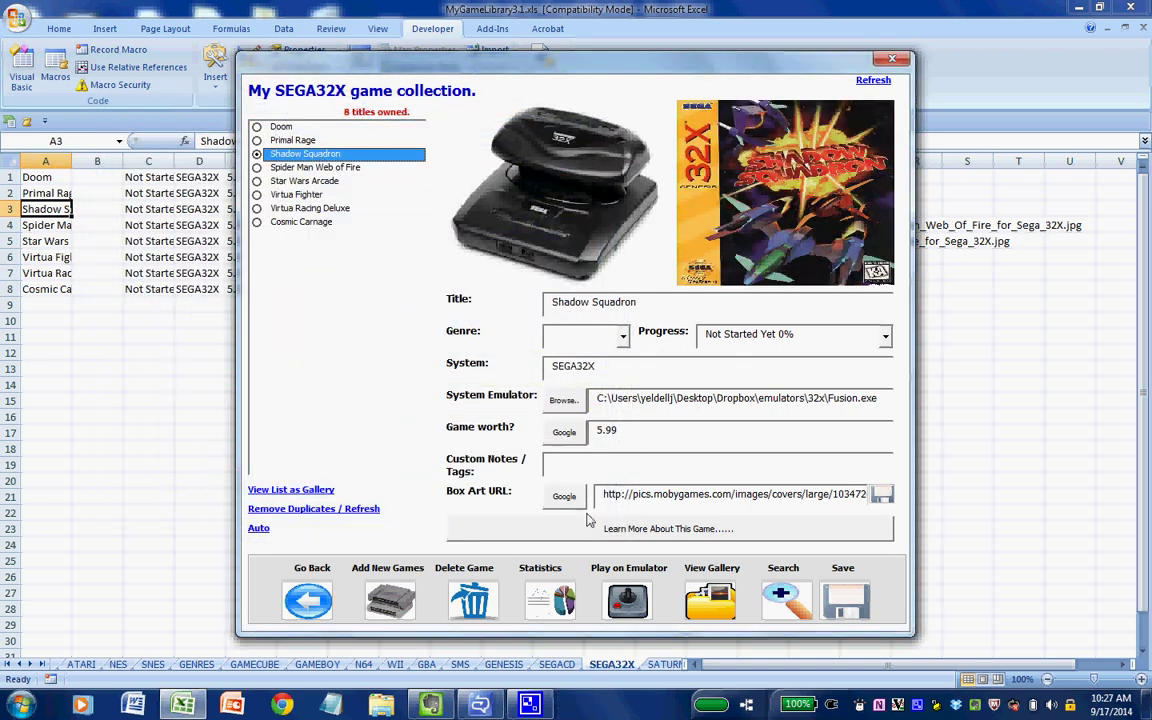
click(624, 602)
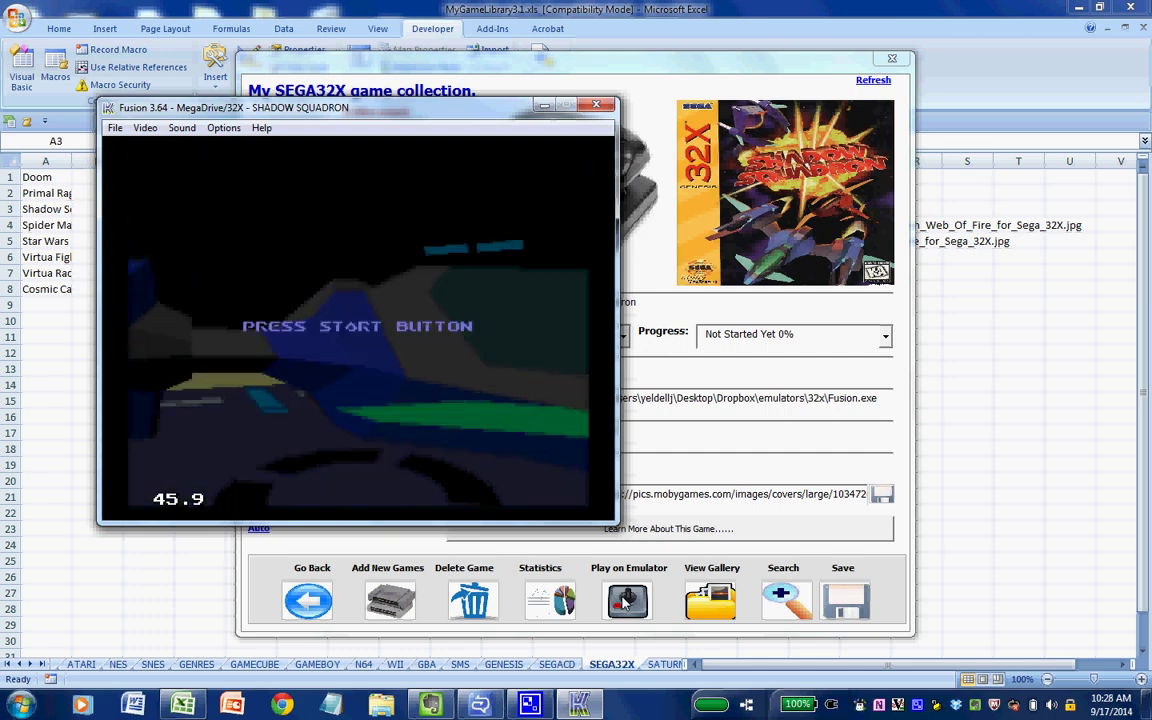
click(596, 104)
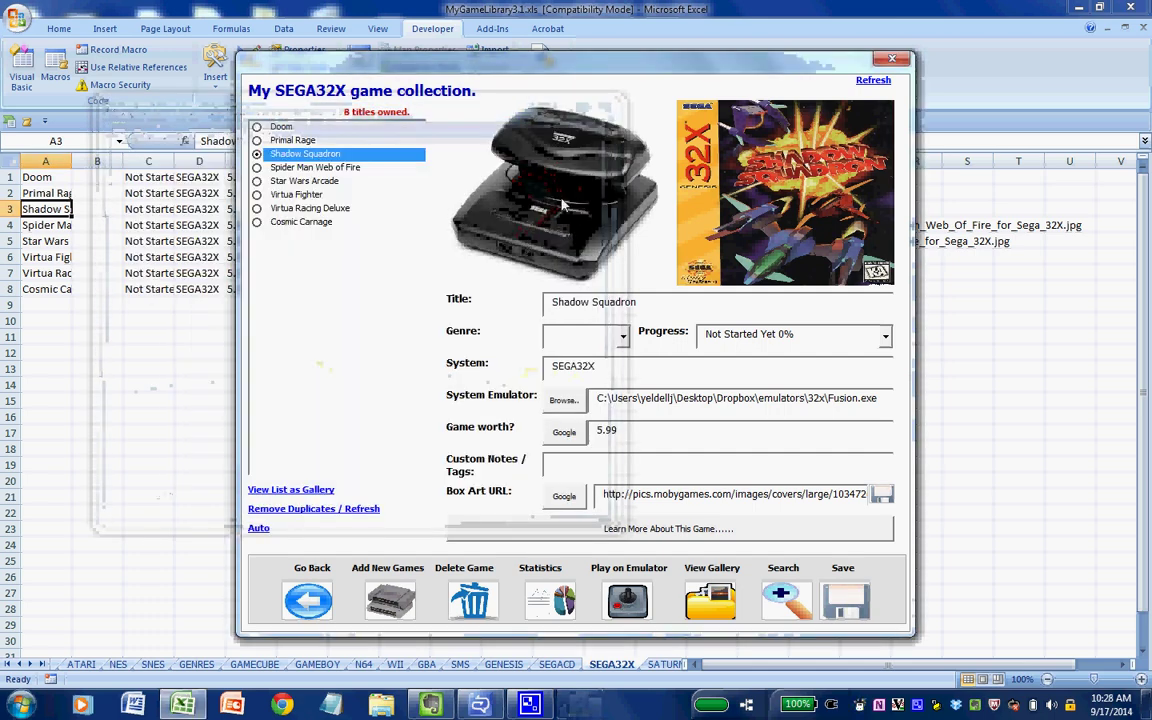
Step: Switch to the Sega CD collection, launch Crime Patrol through to its options screen, and close the emulator
click(292, 608)
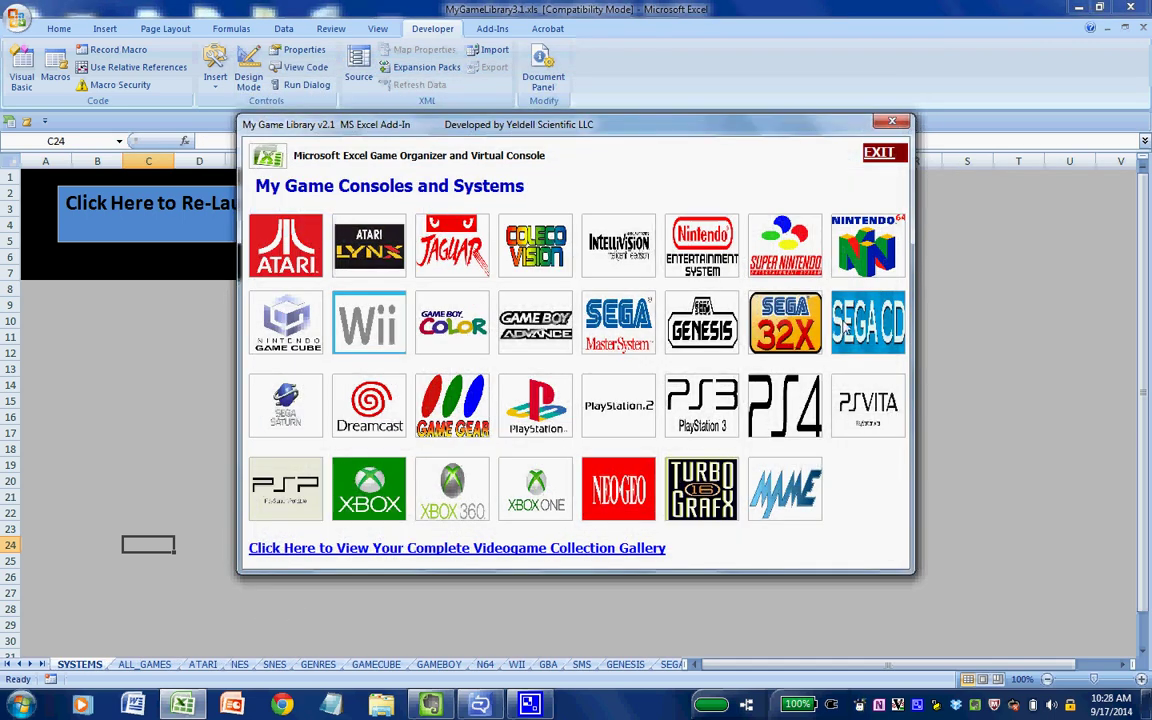
click(860, 322)
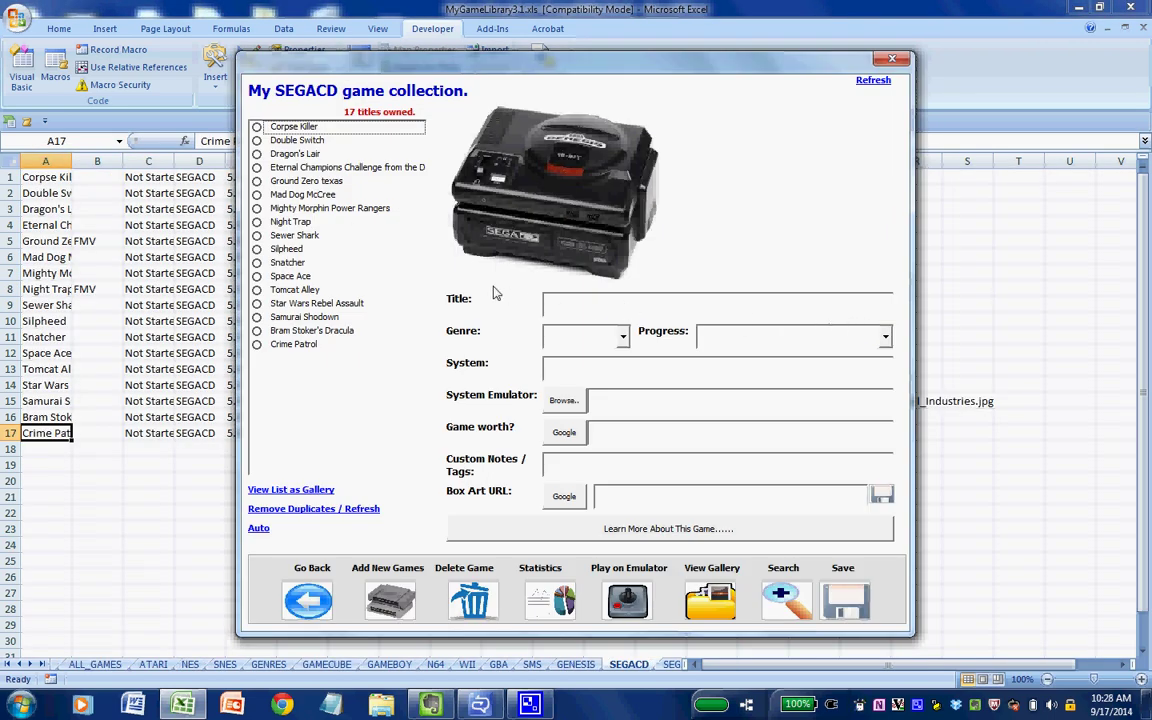
click(296, 347)
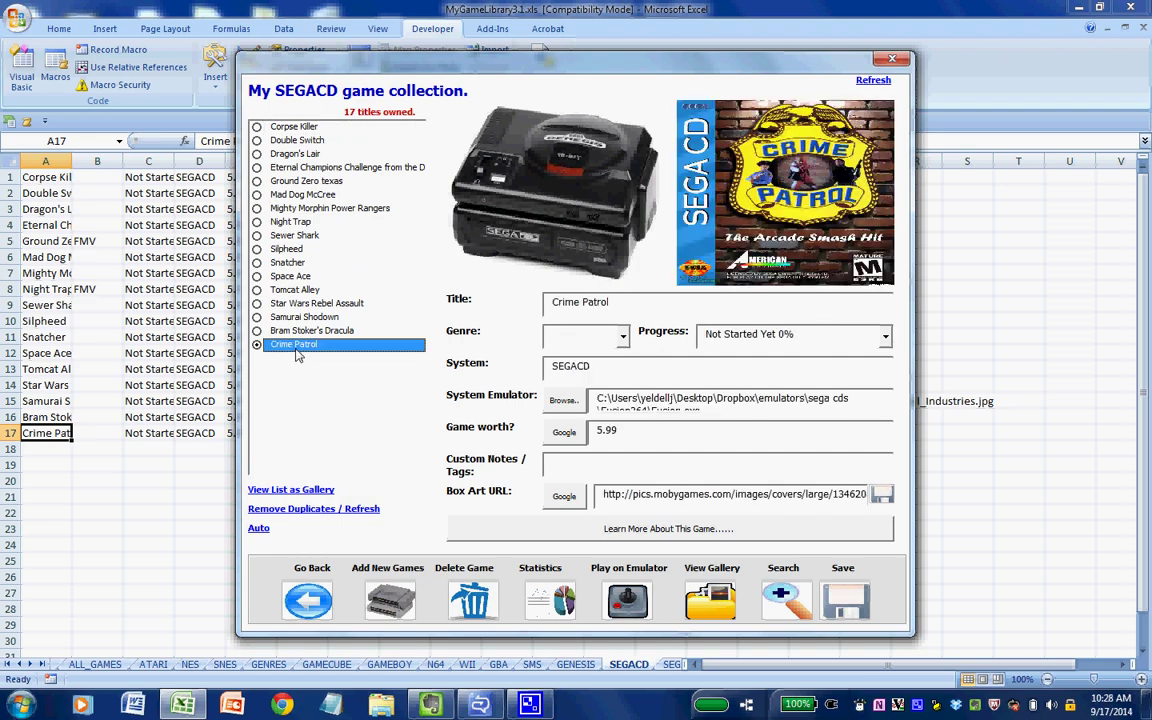
click(628, 600)
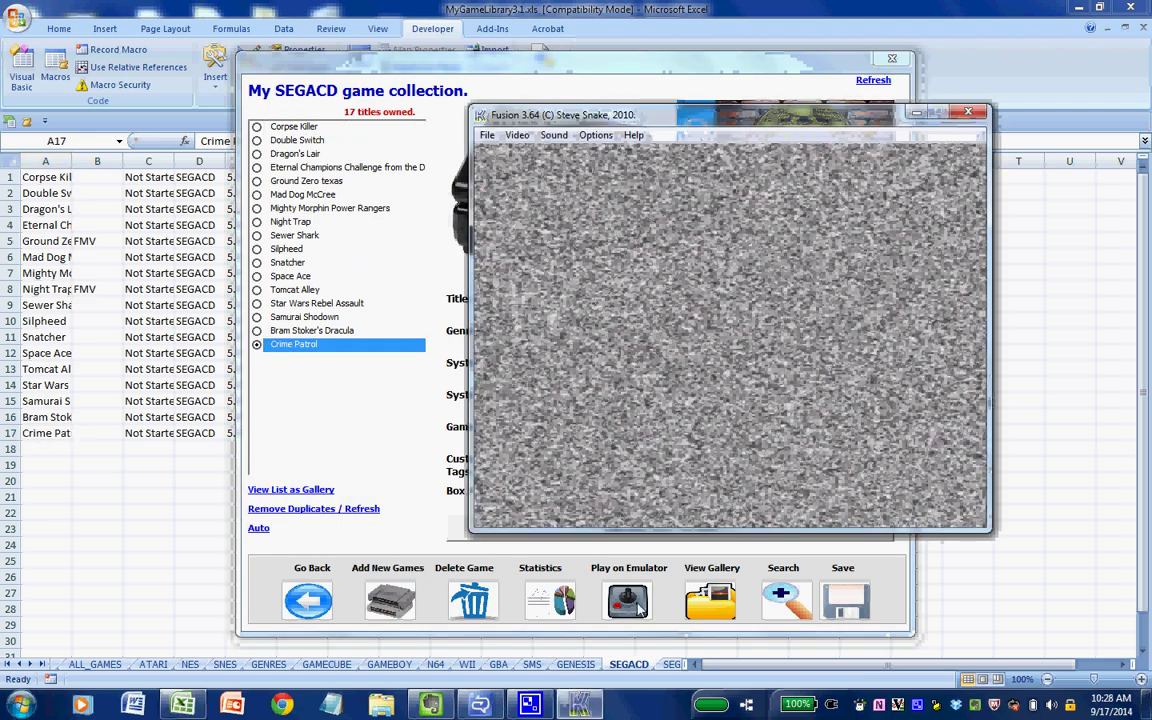
key(Return)
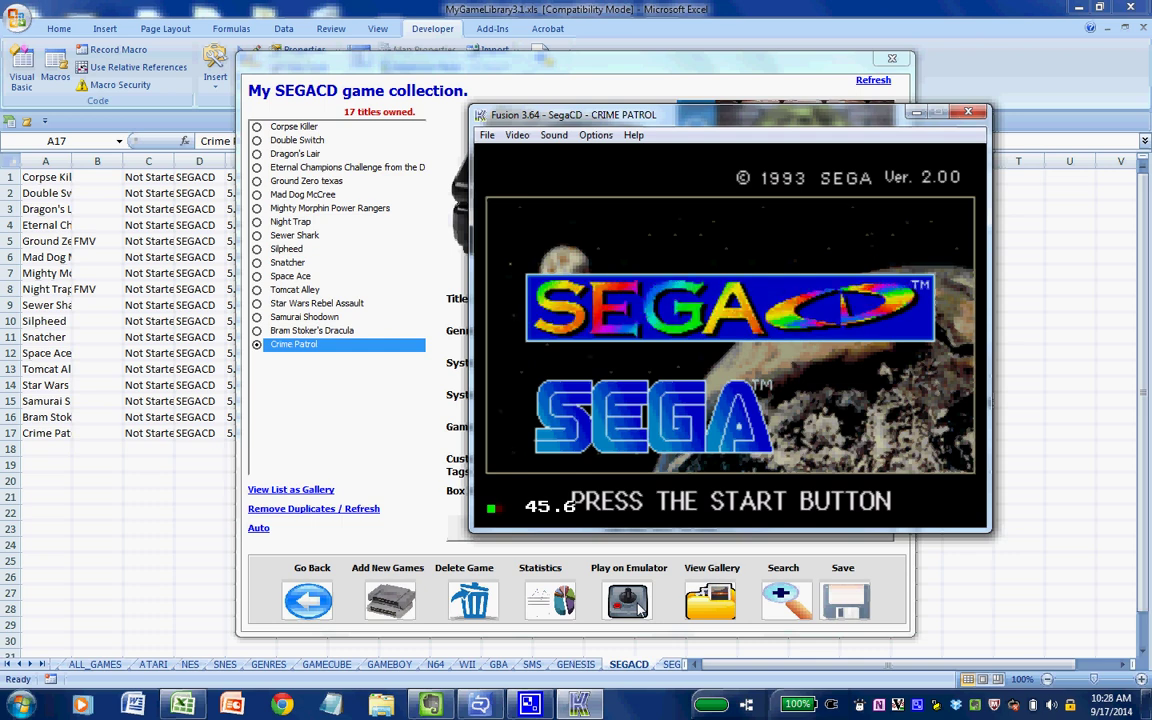
key(Return)
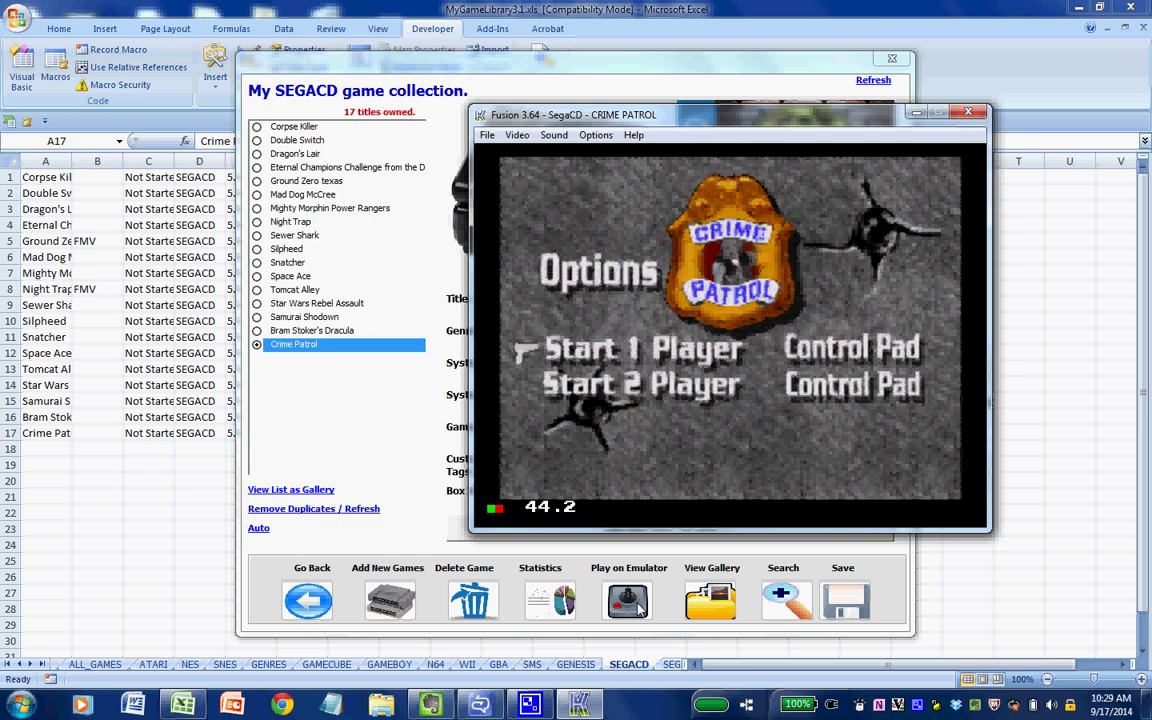
click(966, 112)
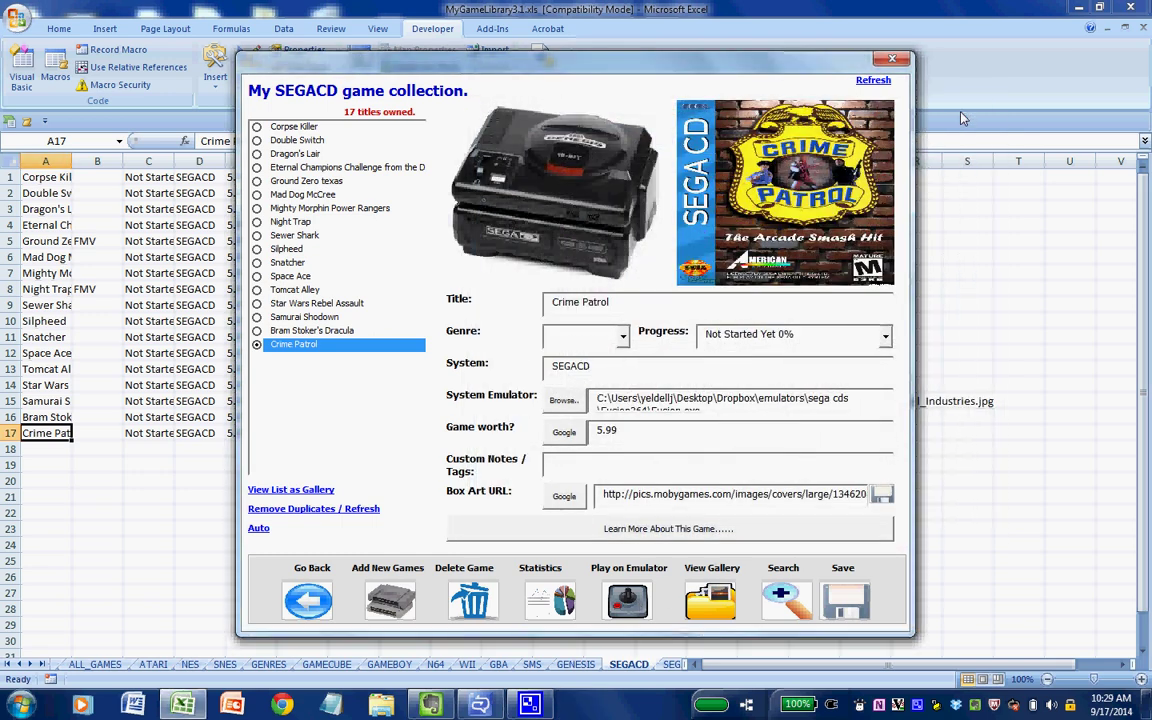
Step: Try to launch Night Trap from the Sega CD collection, copy the requested file name Night Trap.iso, and close the emulator
click(339, 223)
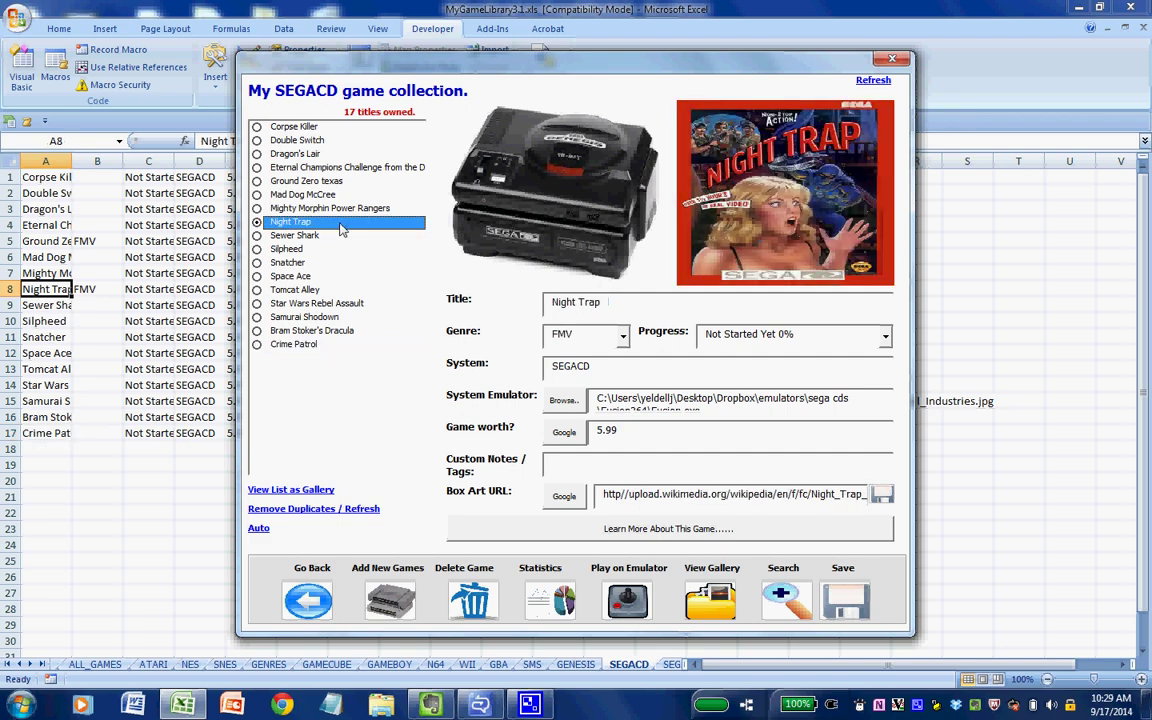
click(628, 601)
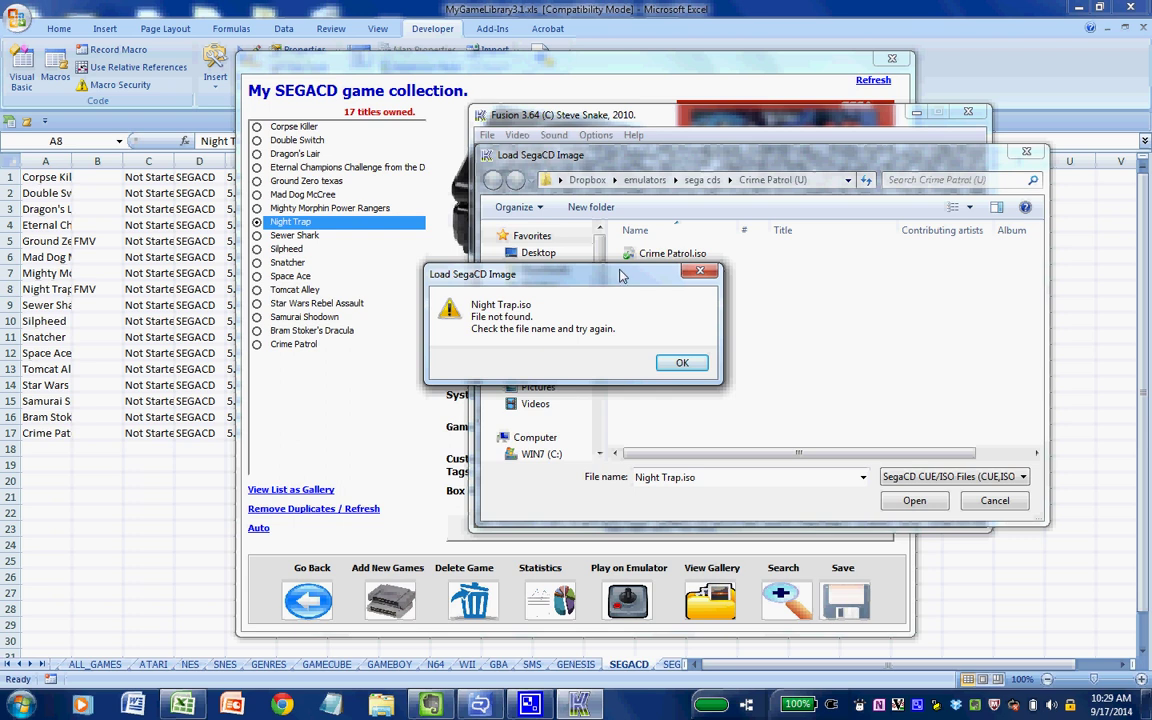
click(682, 362)
key(ctrl+c)
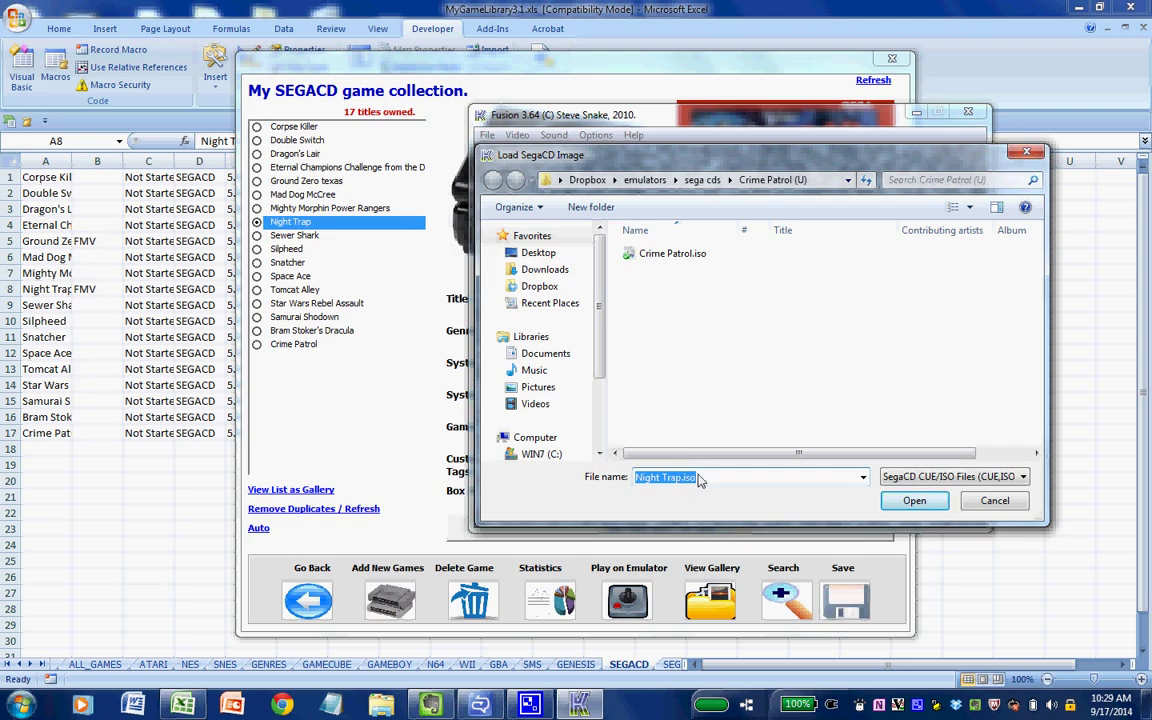
click(914, 500)
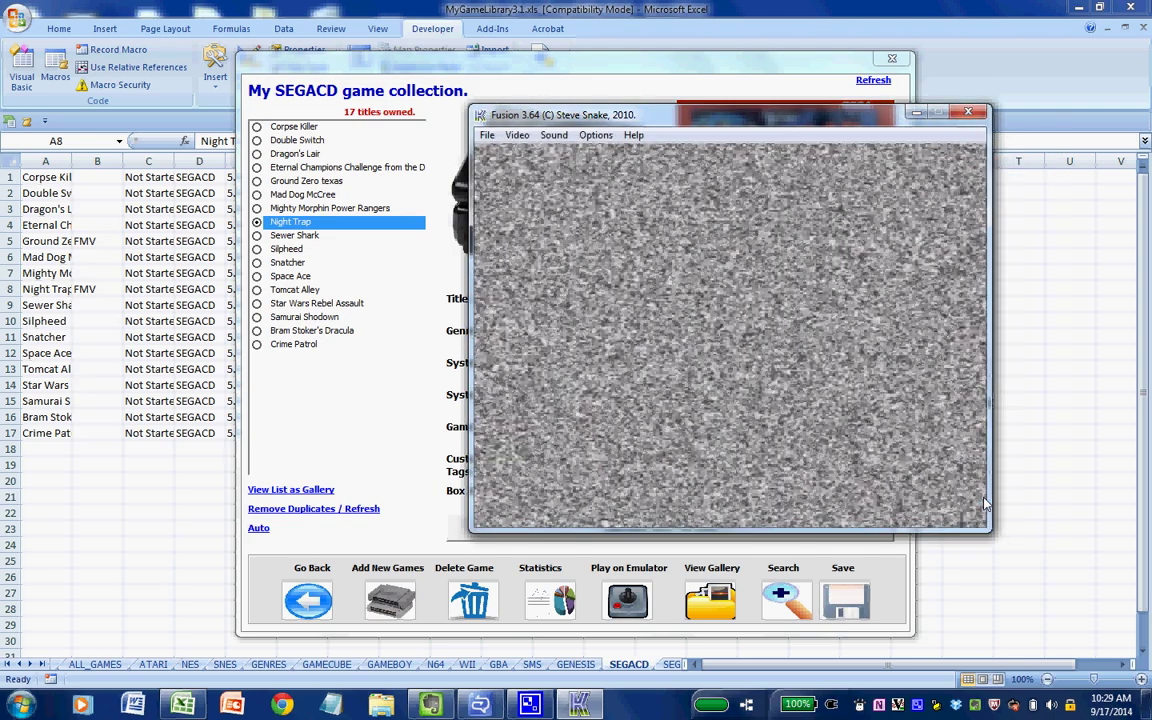
click(970, 113)
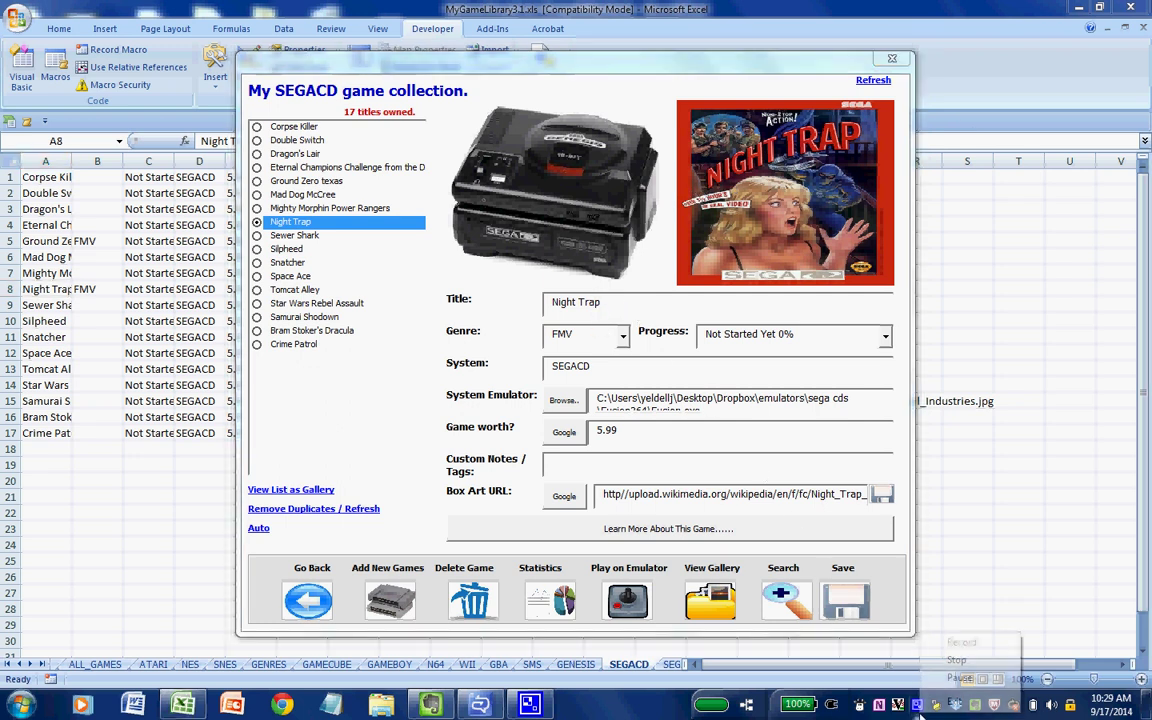
right_click(921, 706)
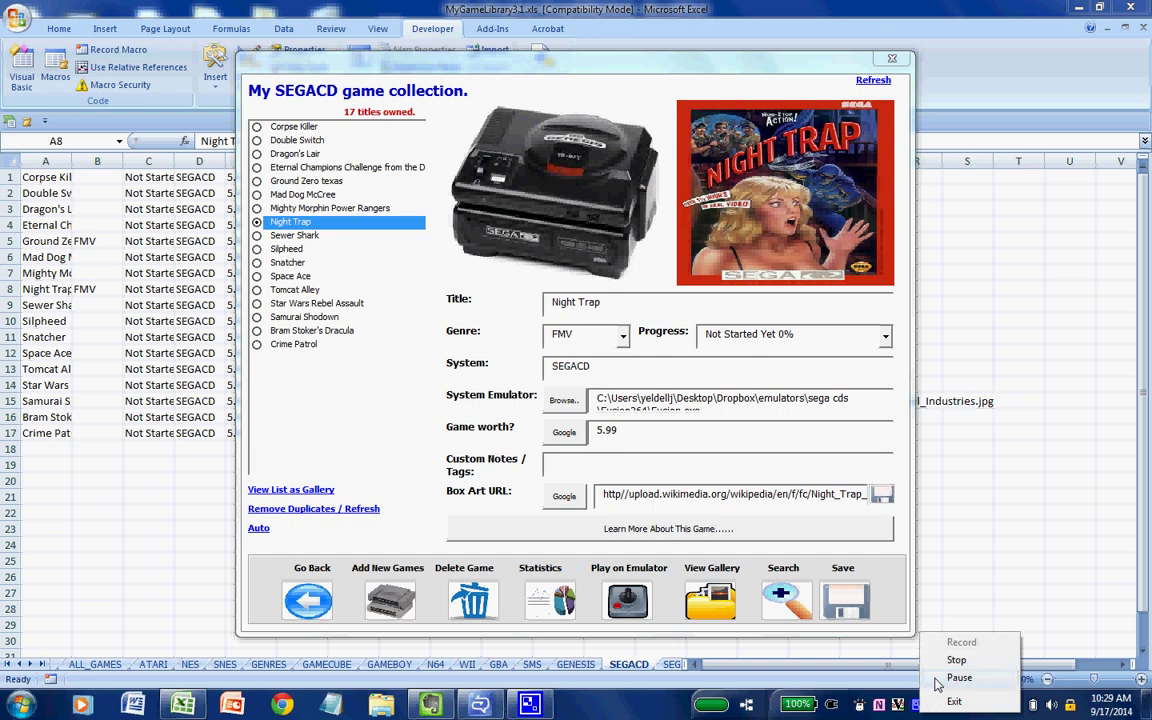
click(958, 679)
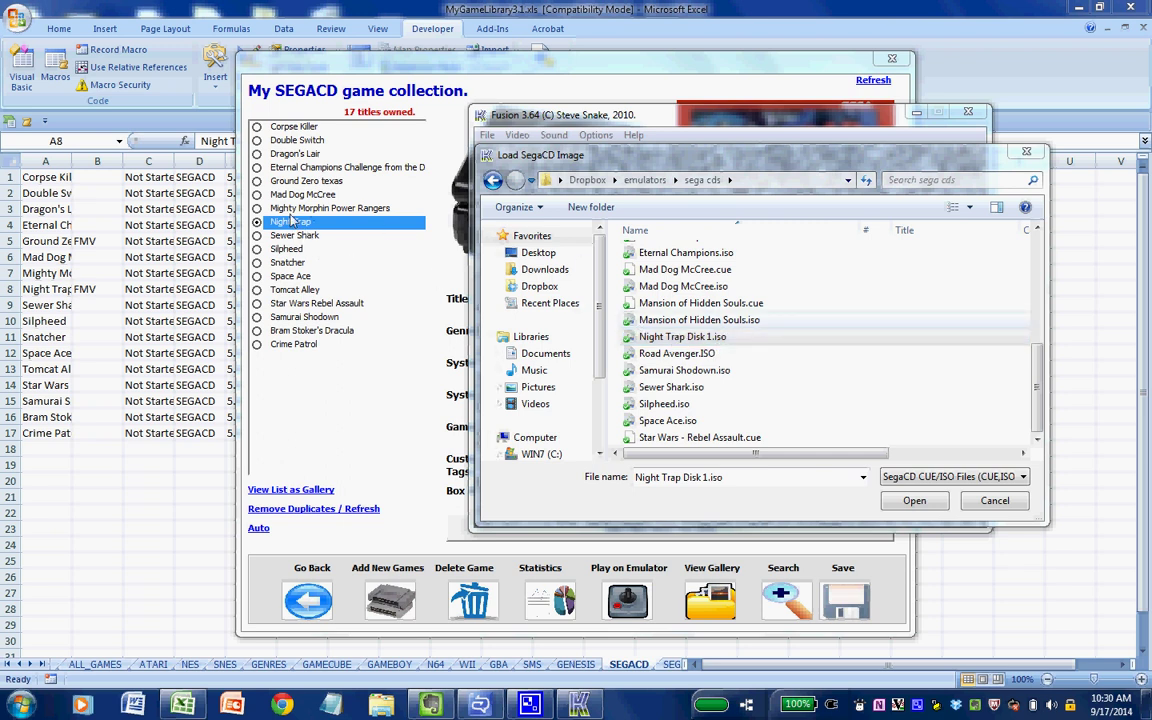
right_click(916, 707)
Step: Rename Night Trap Disk 1.iso in the sega cds folder to Night Trap.iso, then cancel the image loading and close the emulator
click(684, 370)
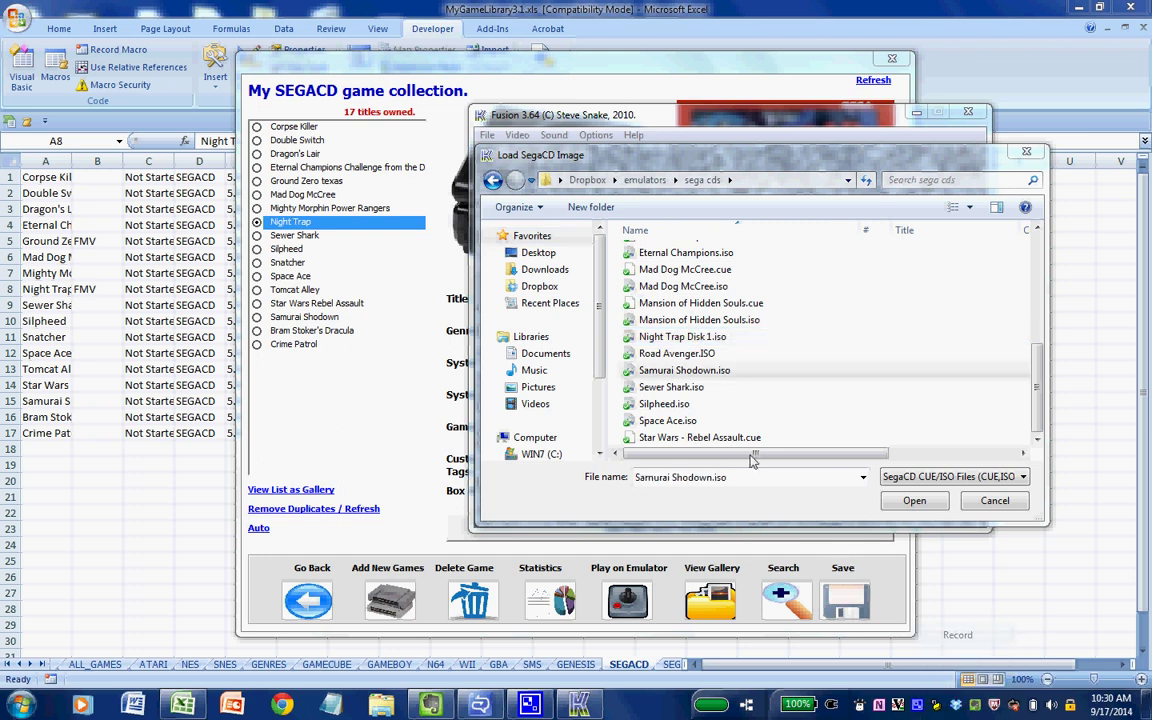
right_click(672, 345)
click(720, 652)
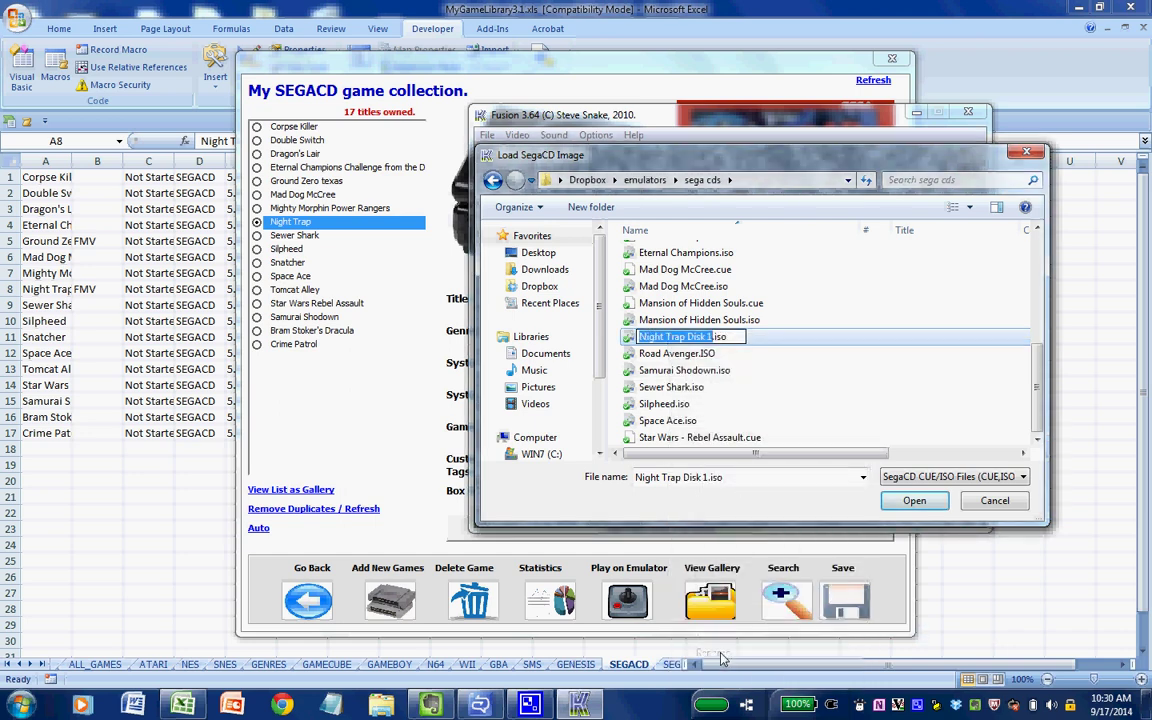
key(ctrl+v)
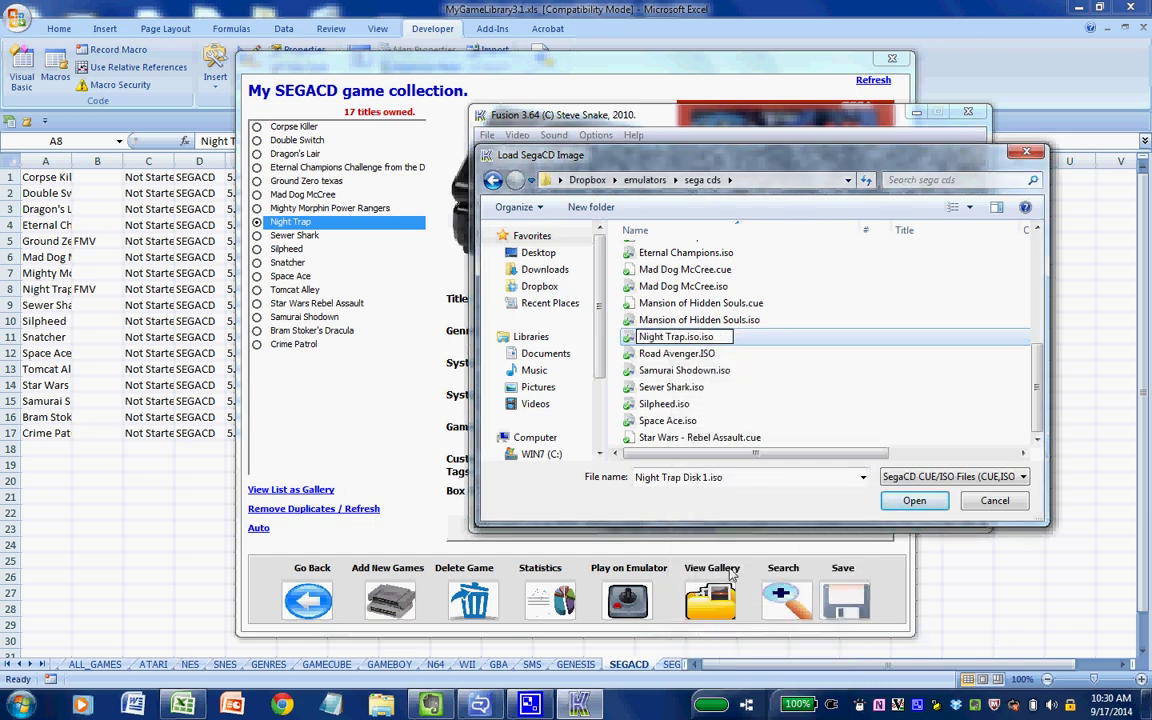
click(740, 404)
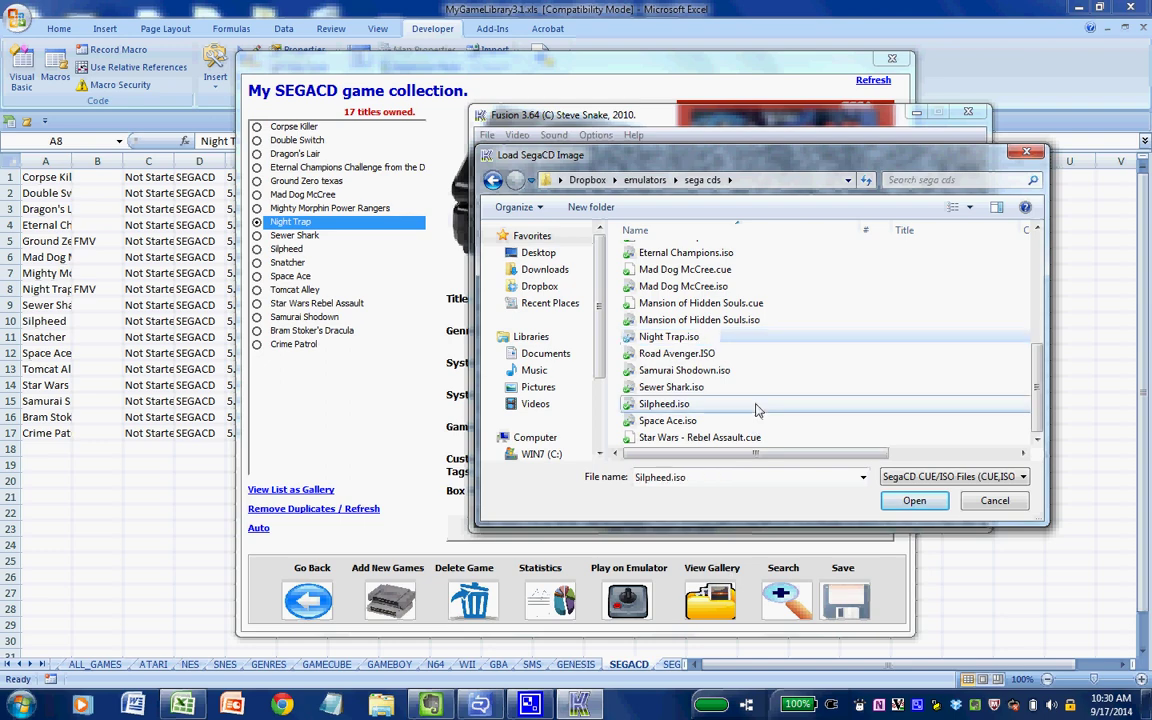
click(973, 503)
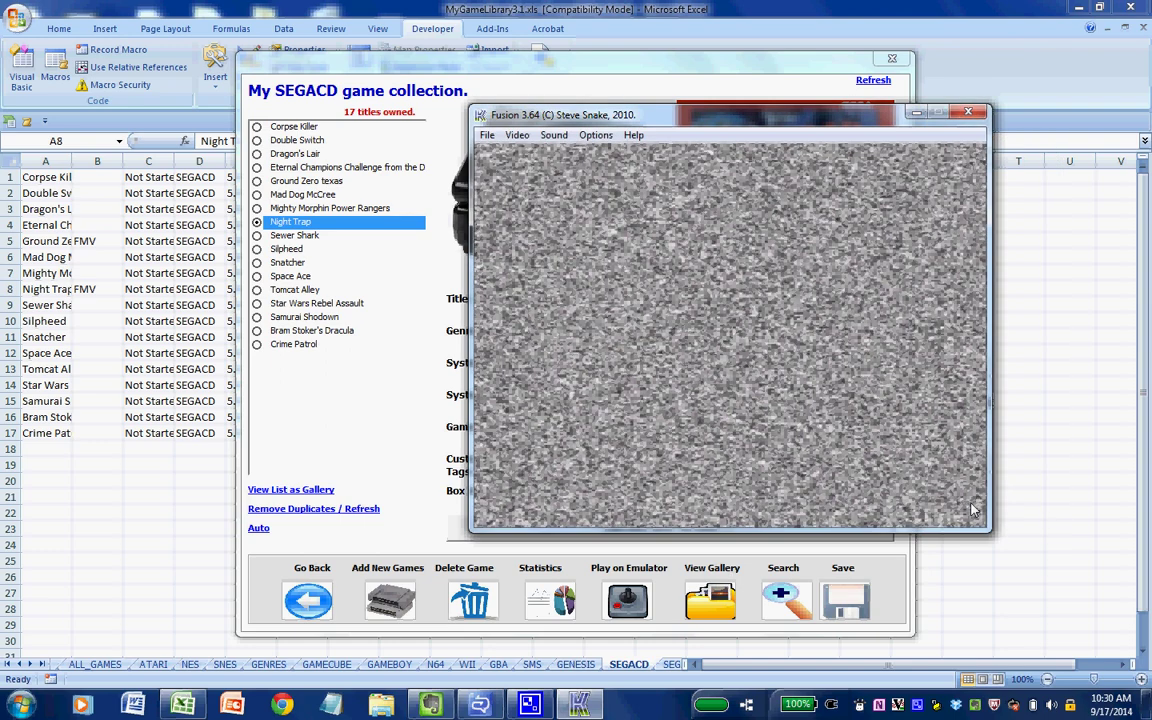
click(971, 115)
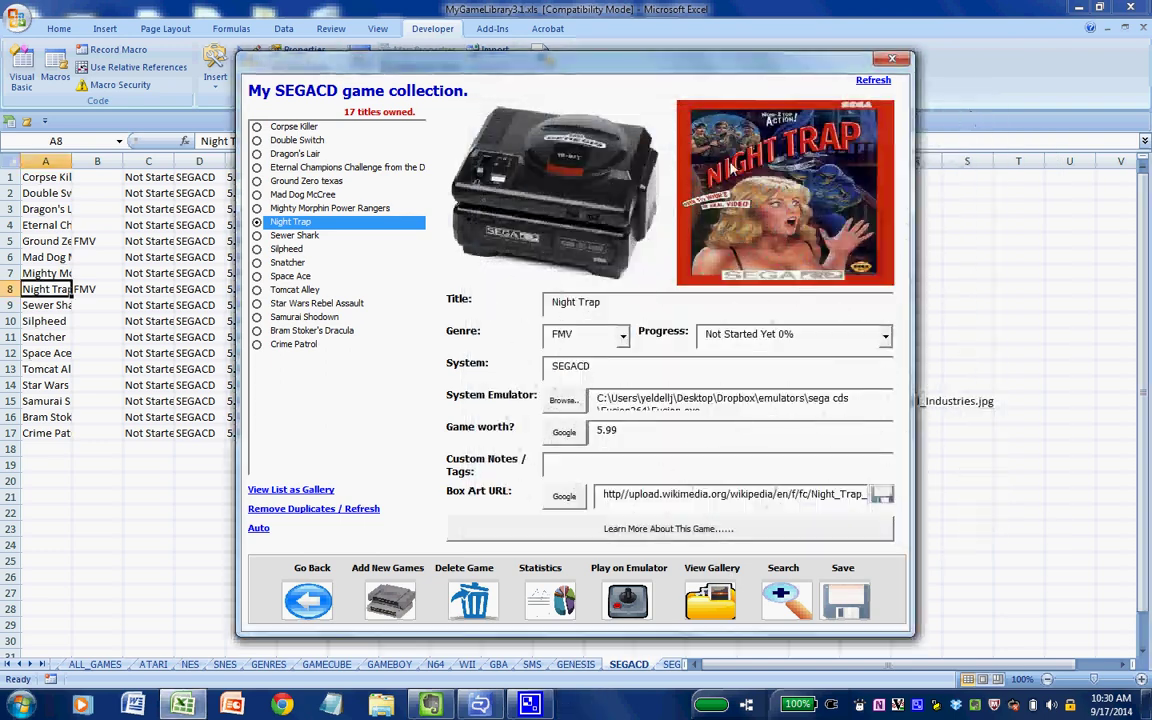
Step: Try to launch Night Trap again and locate Night Trap.iso in the sega cds folder
key(Down)
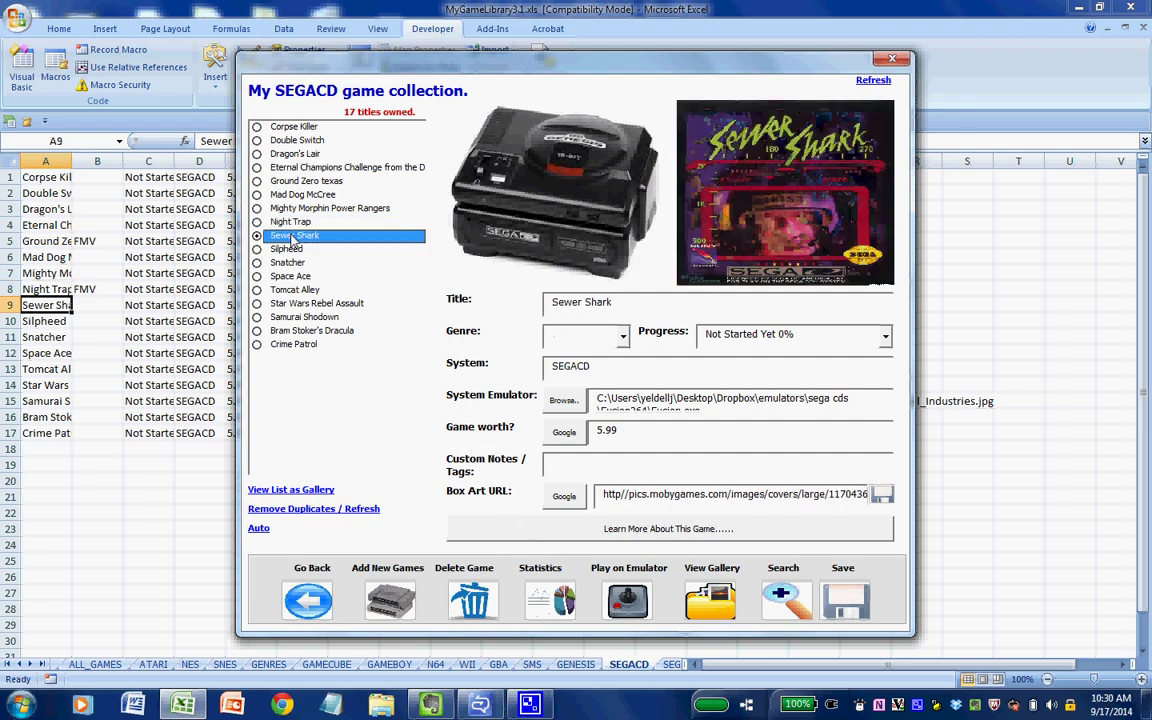
key(Up)
click(628, 602)
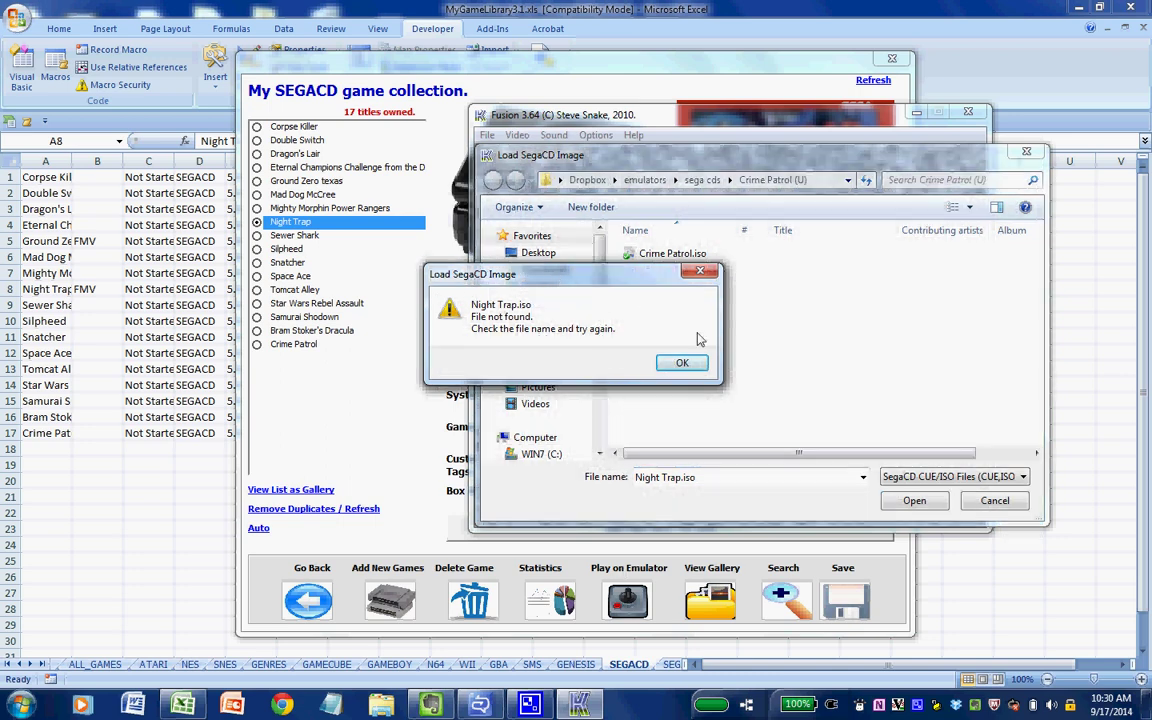
drag(578, 281, 473, 342)
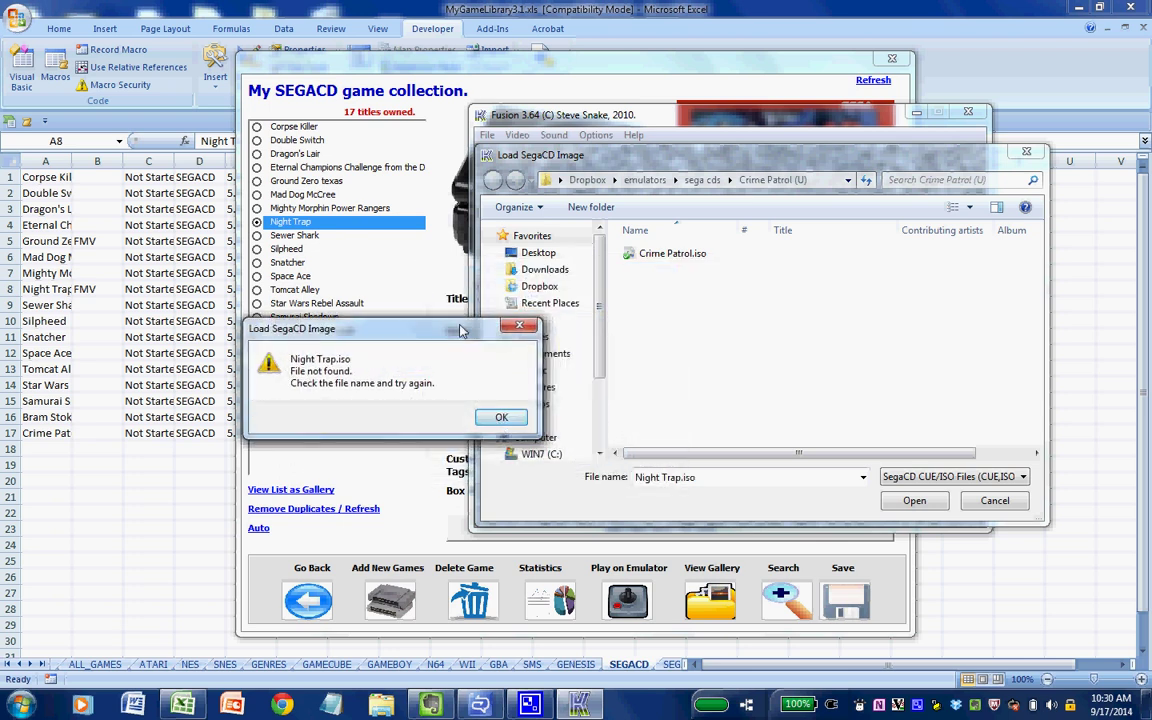
click(503, 418)
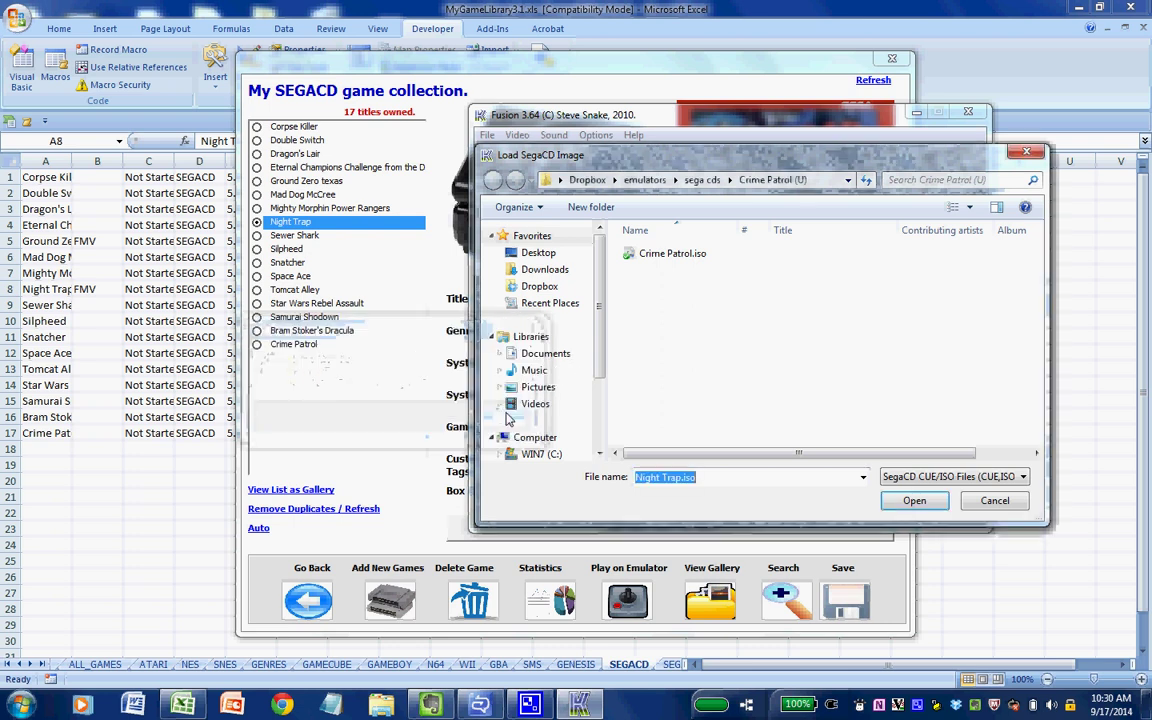
click(705, 182)
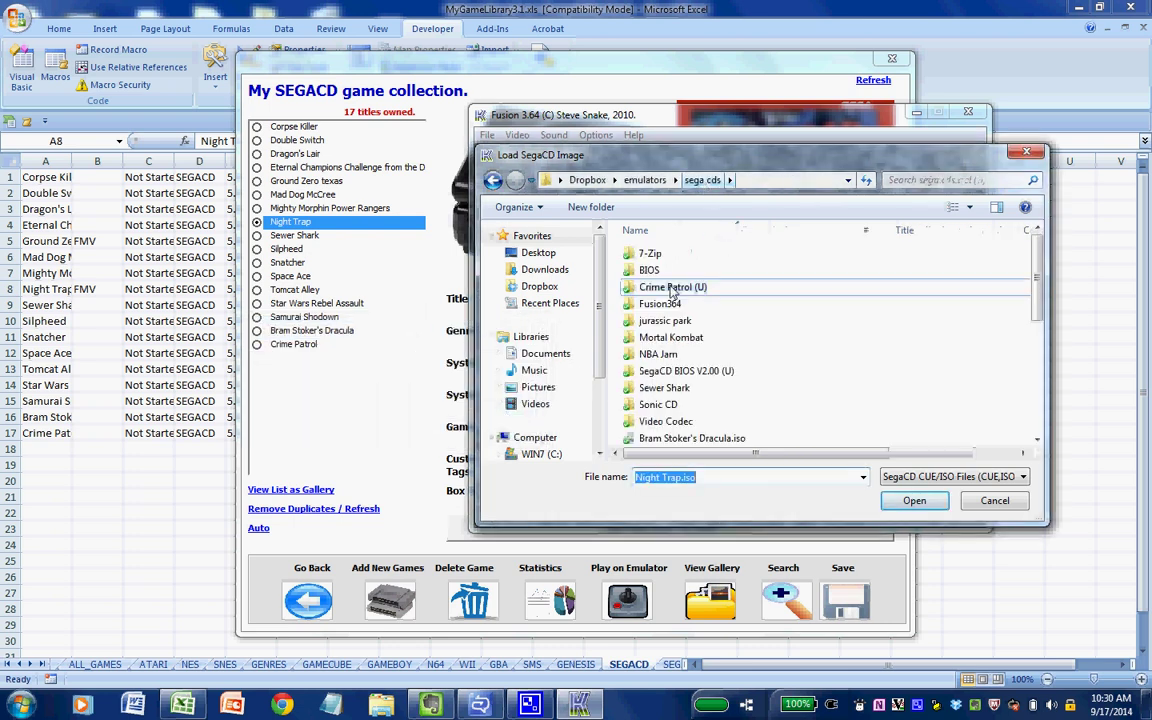
drag(1040, 300, 1042, 426)
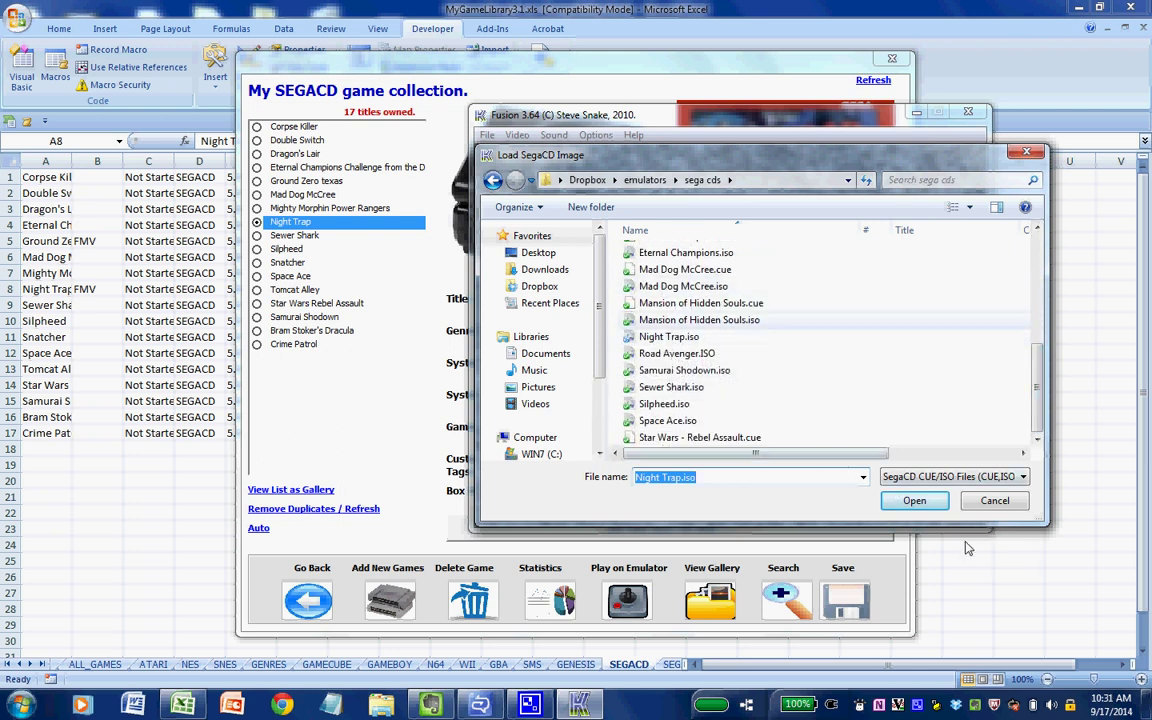
click(914, 500)
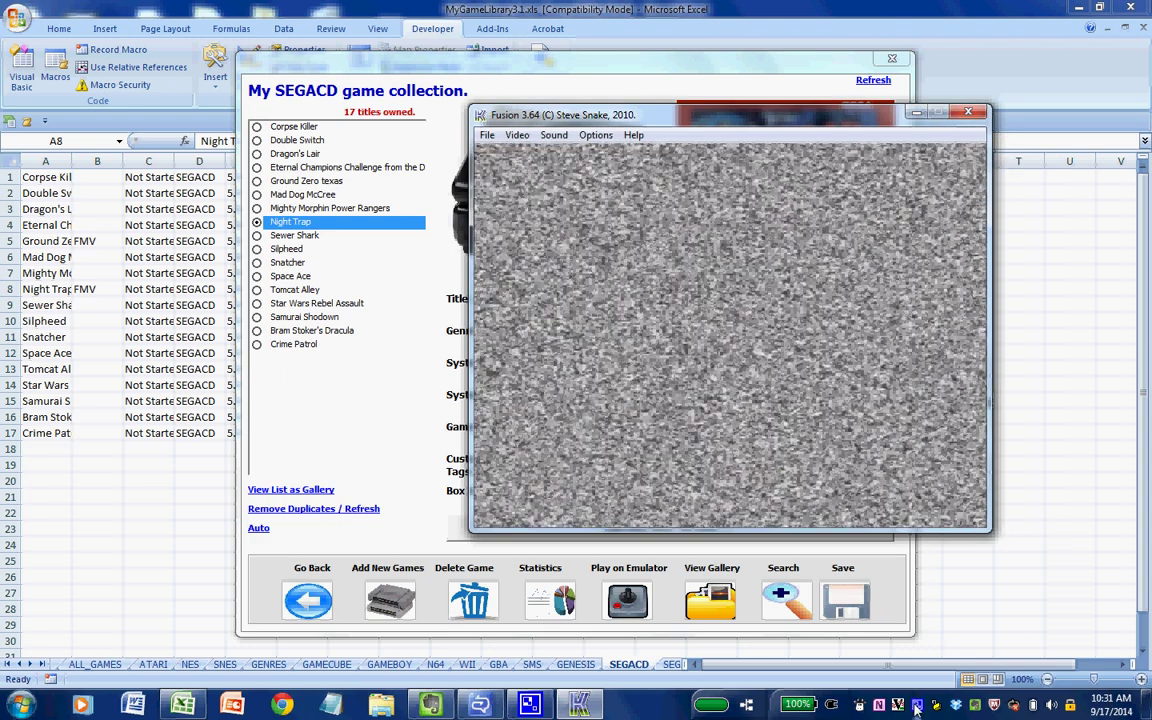
right_click(916, 708)
click(946, 690)
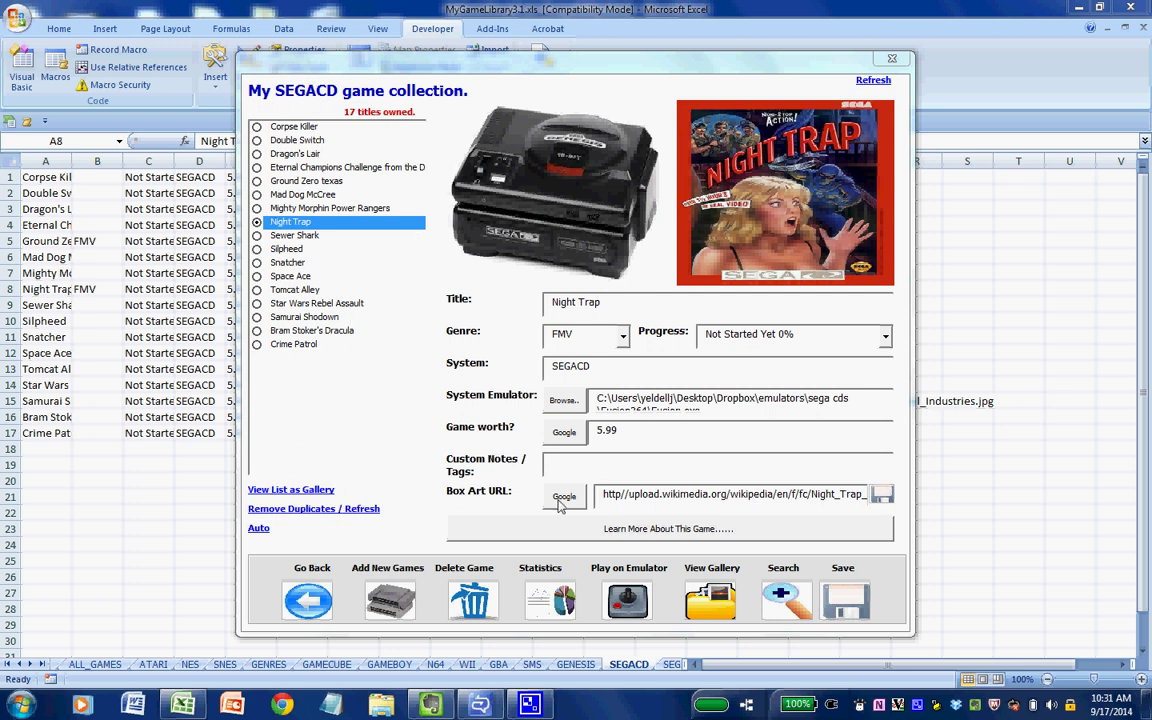
Step: Launch Night Trap from the Sega CD collection, start it through to the title sequence, and close the emulator
click(629, 600)
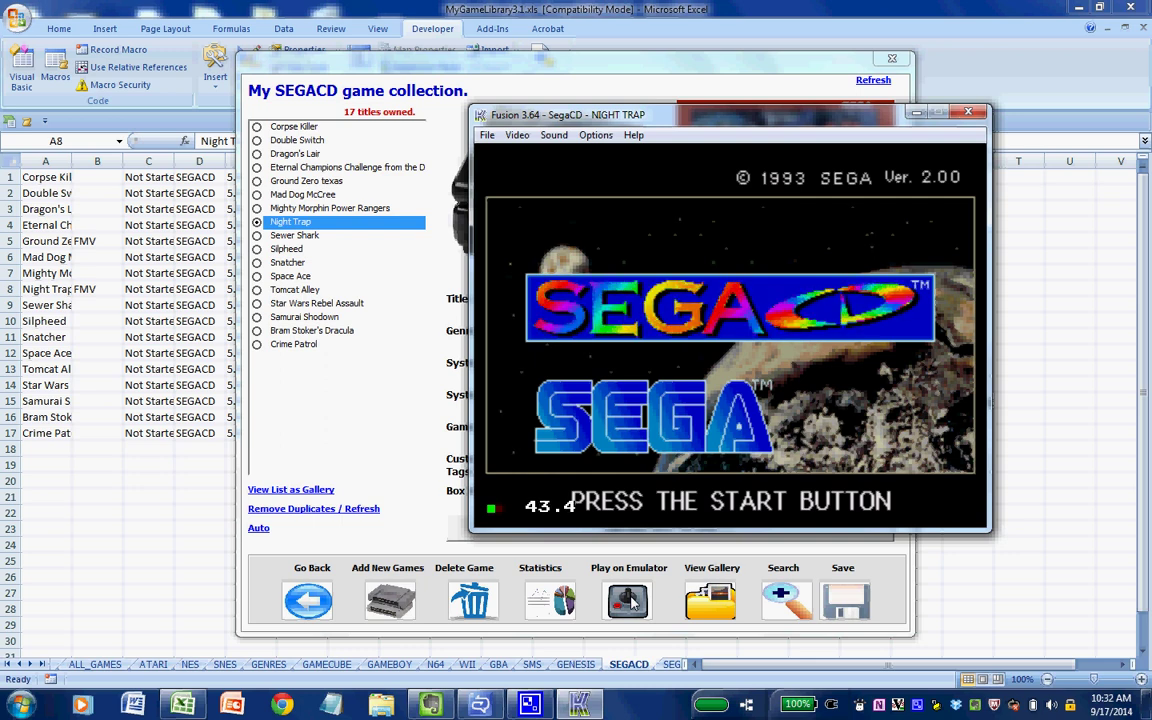
key(Return)
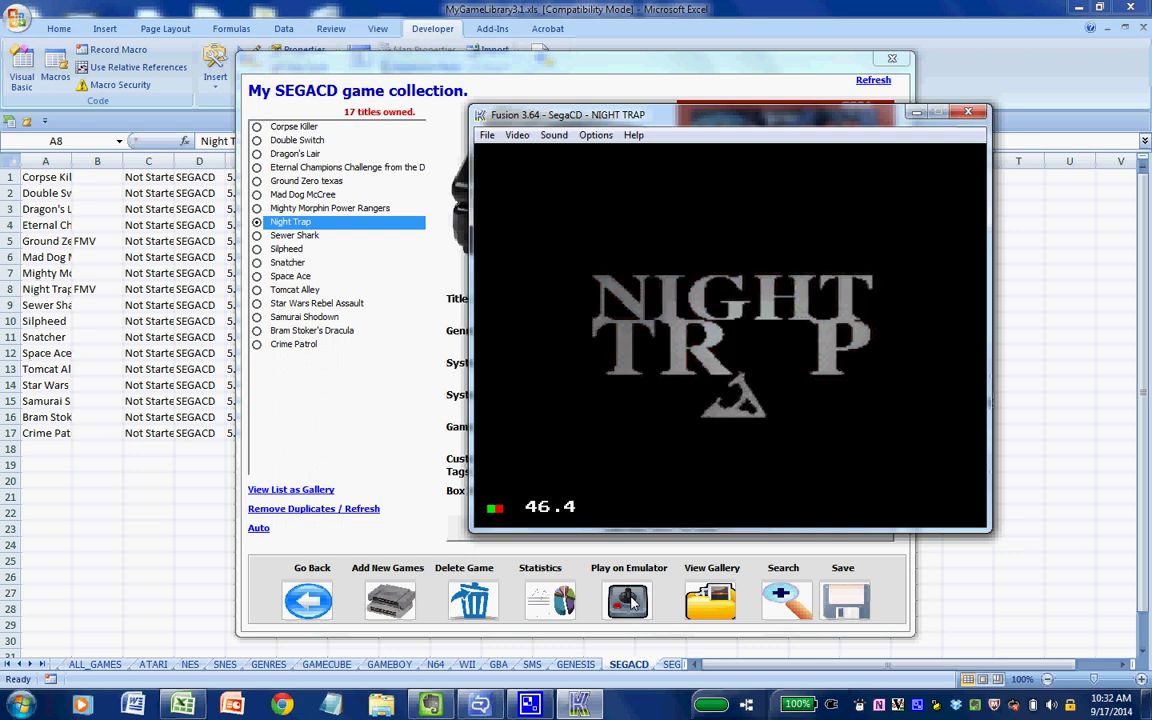
click(968, 112)
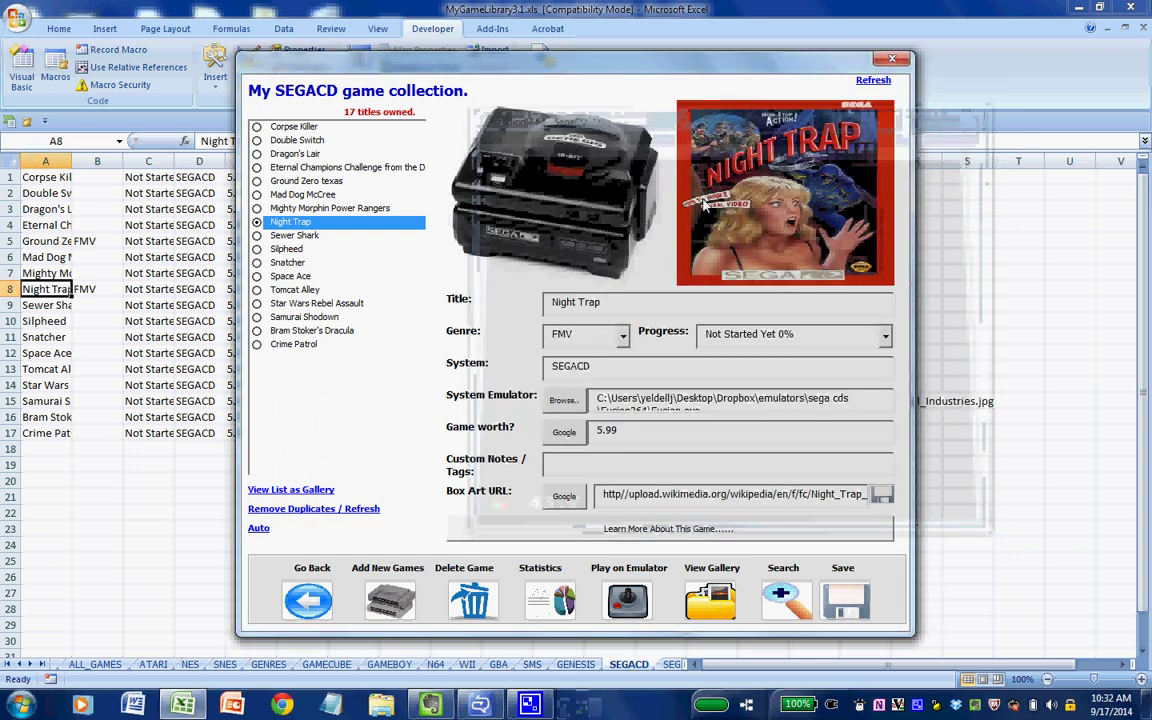
Step: Return to the console overview, open the TurboGrafx collection and try to play Splatterhouse on its emulator
click(318, 606)
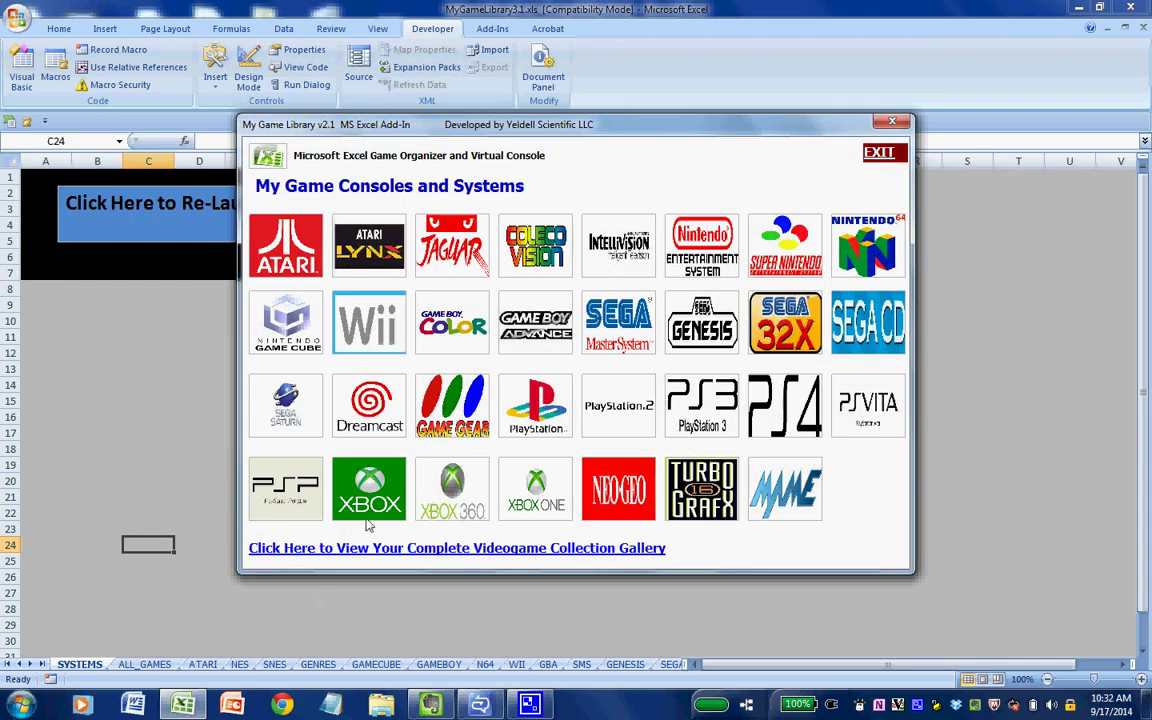
click(680, 476)
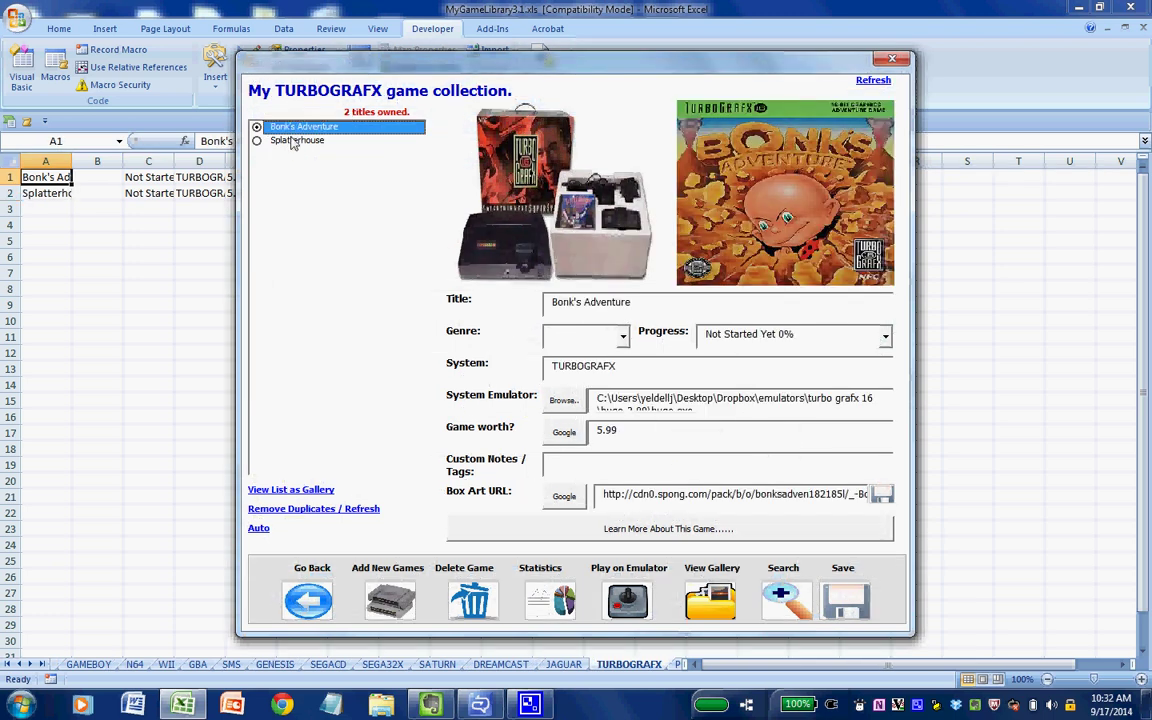
click(291, 145)
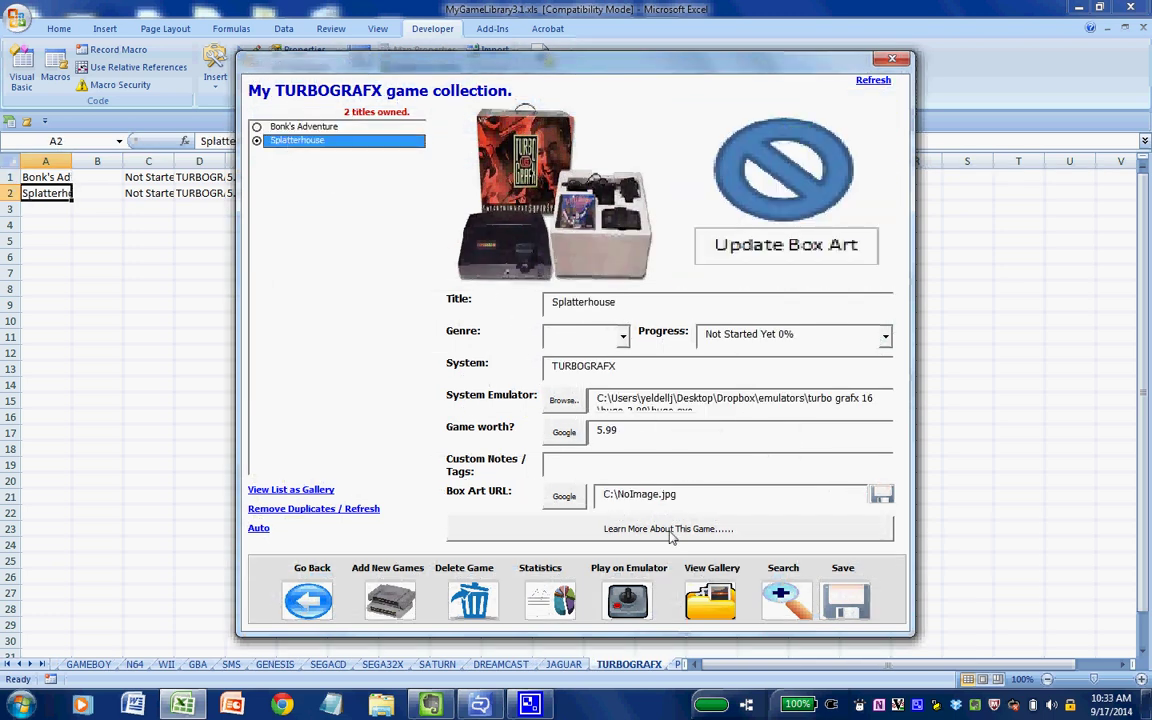
click(625, 605)
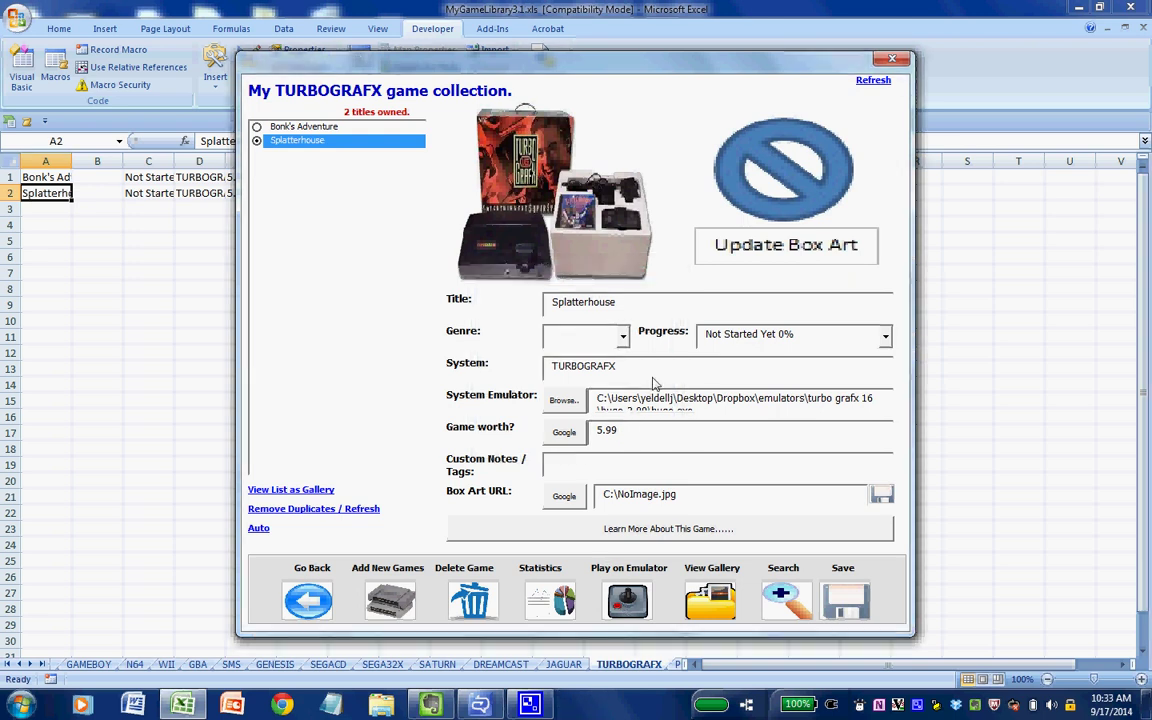
Step: Set the game worth of Bonk's Adventure in the TurboGrafx collection to 12.00 and save the entry
click(287, 127)
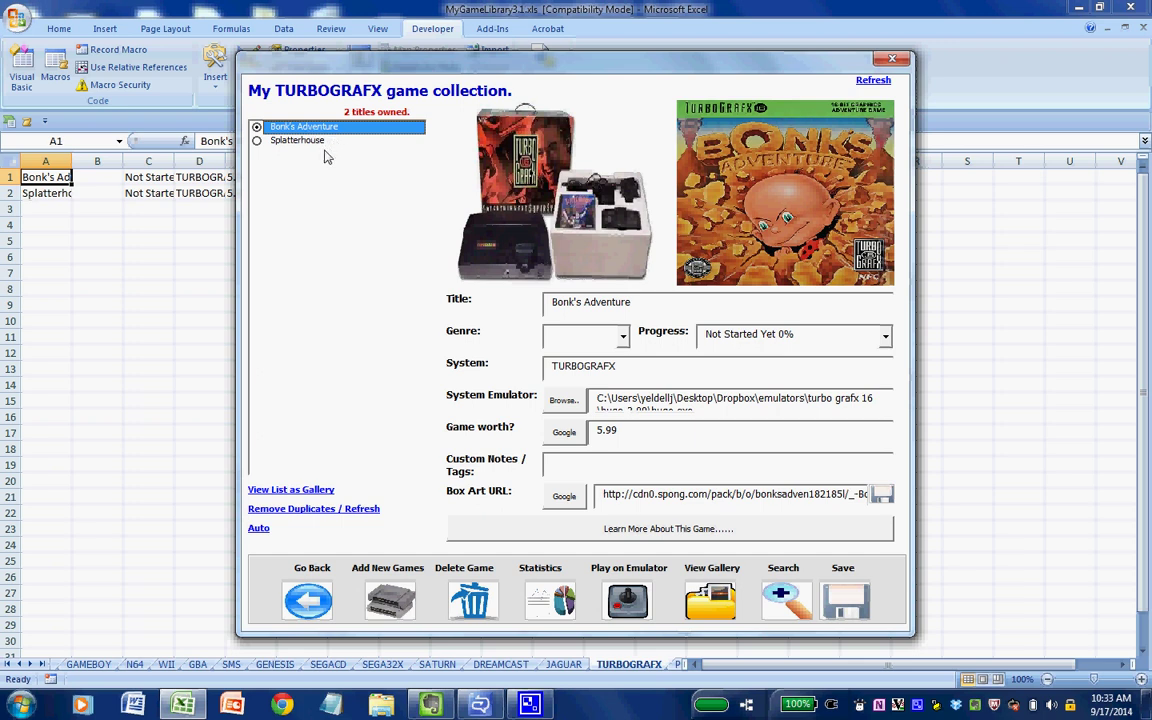
double_click(605, 428)
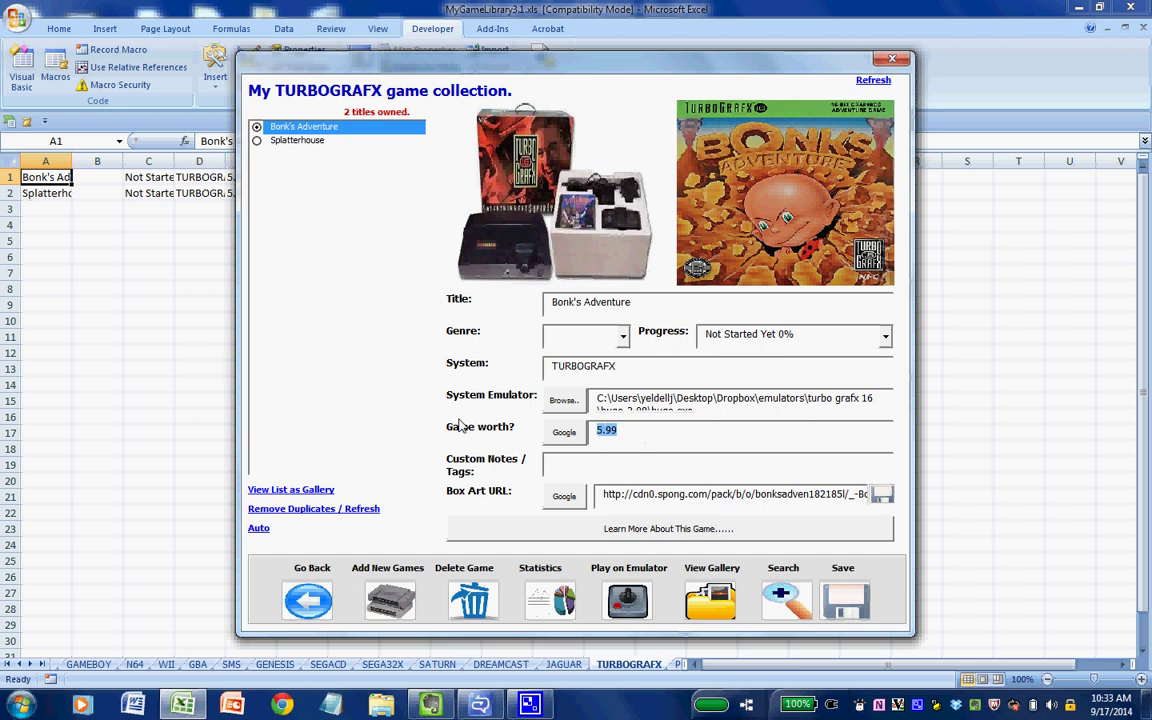
text(12.00)
click(858, 605)
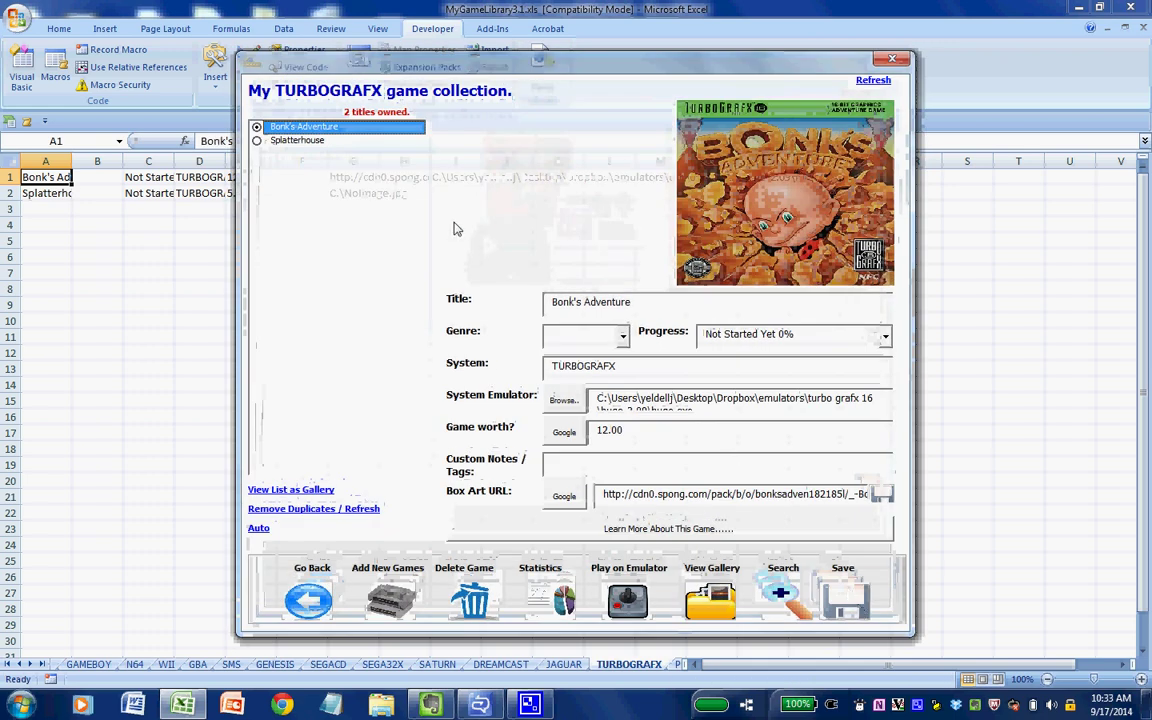
Step: View the TurboGrafx collection statistics, highlight the total games net worth, and close the report
click(546, 598)
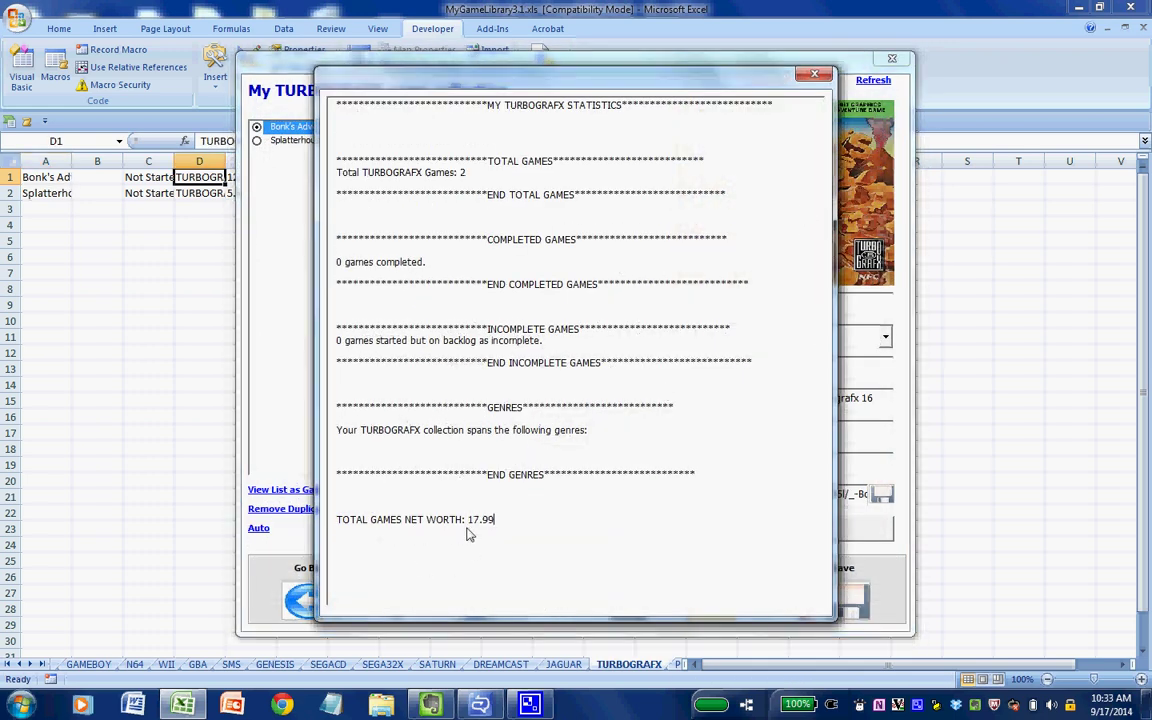
drag(468, 521, 497, 527)
click(814, 73)
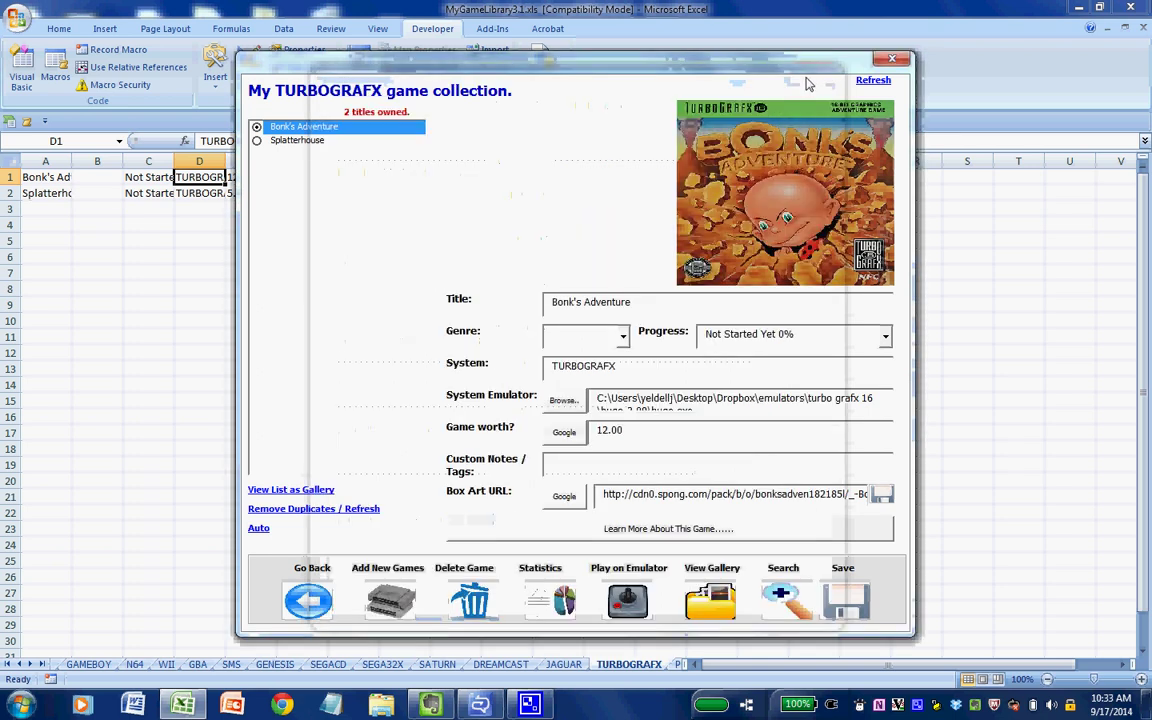
Step: Select Splatterhouse, return to the console overview and open the complete videogame collection gallery
click(283, 140)
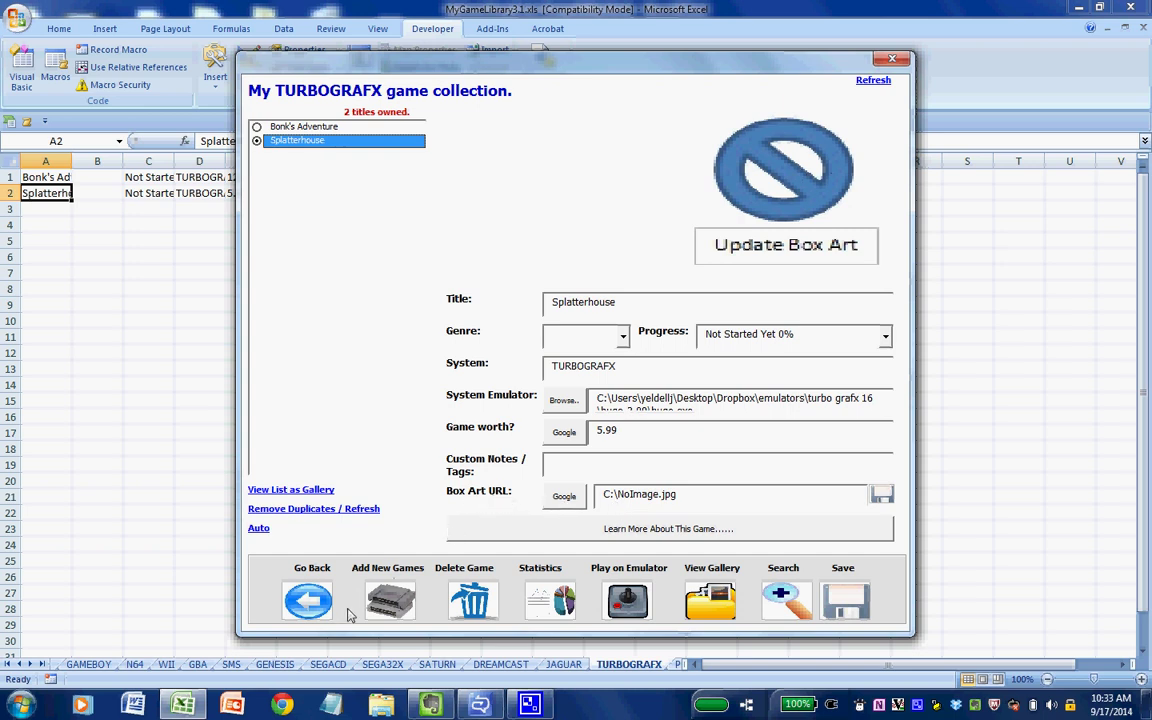
click(308, 600)
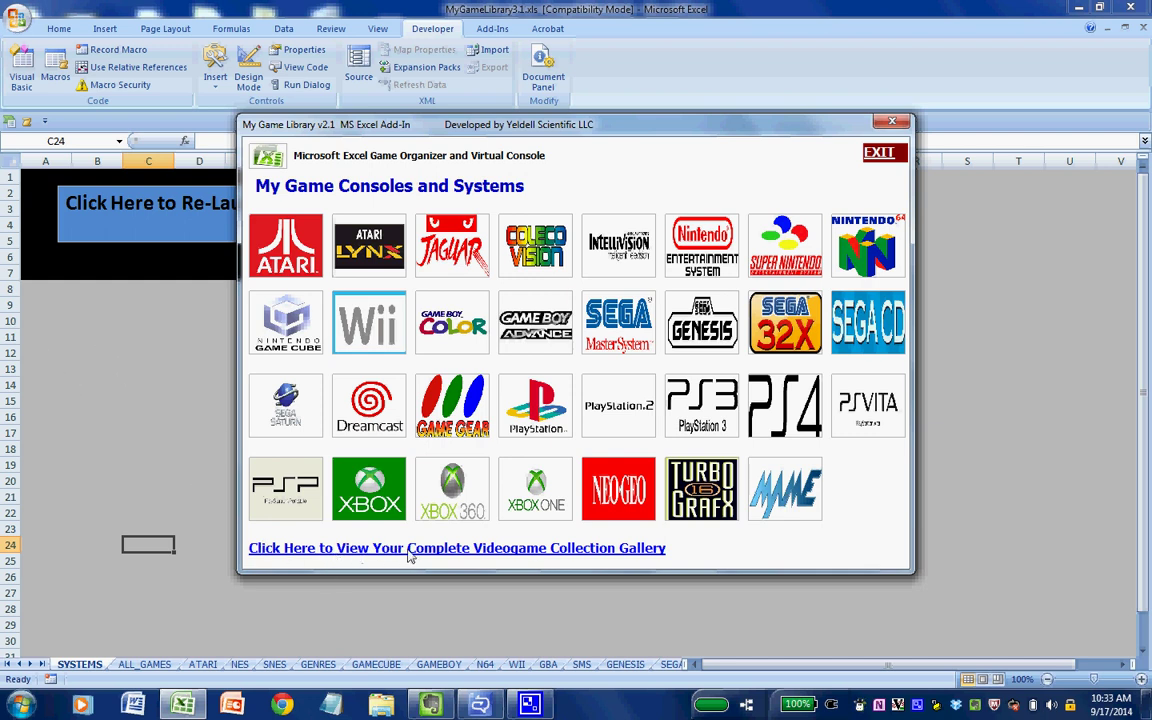
click(463, 550)
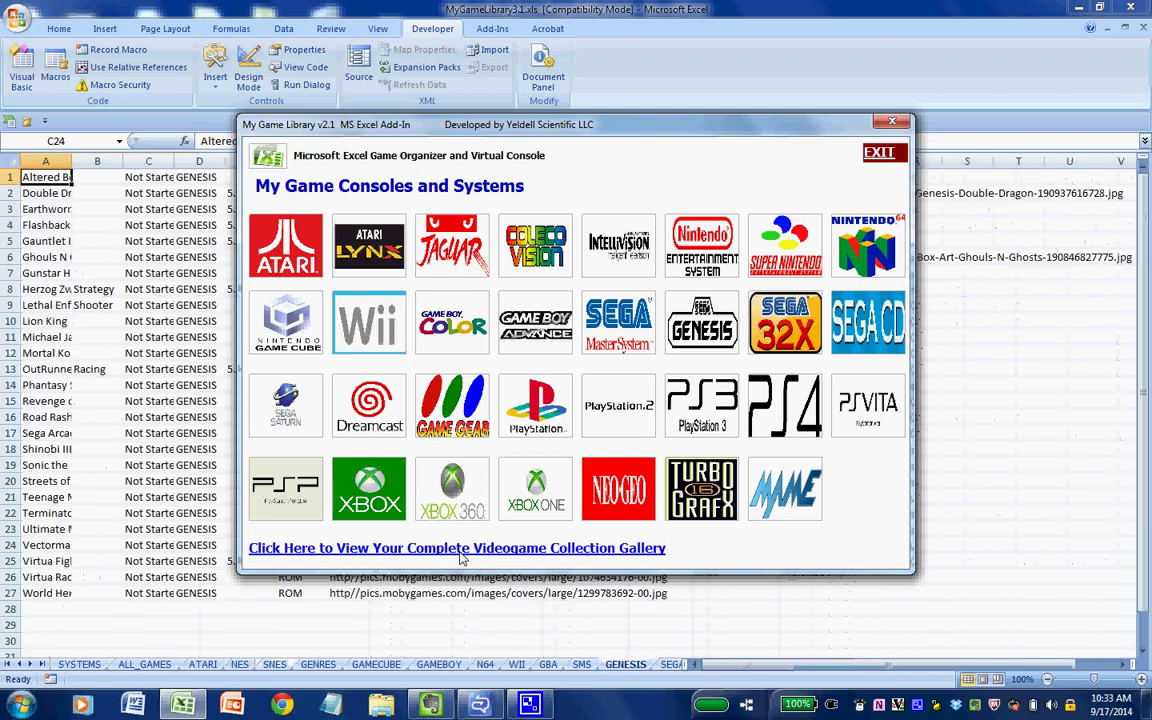